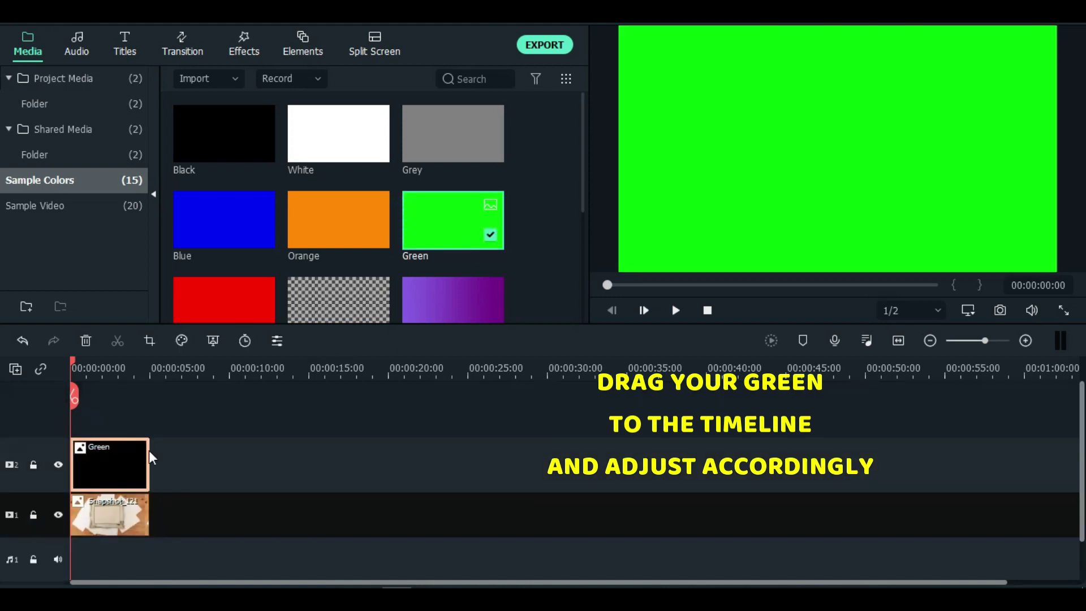
Step: Extend the Snapshot_121 and Green clips on the timeline to an equal length of about 9 seconds
click(141, 501)
drag(157, 508, 188, 507)
drag(149, 465, 213, 467)
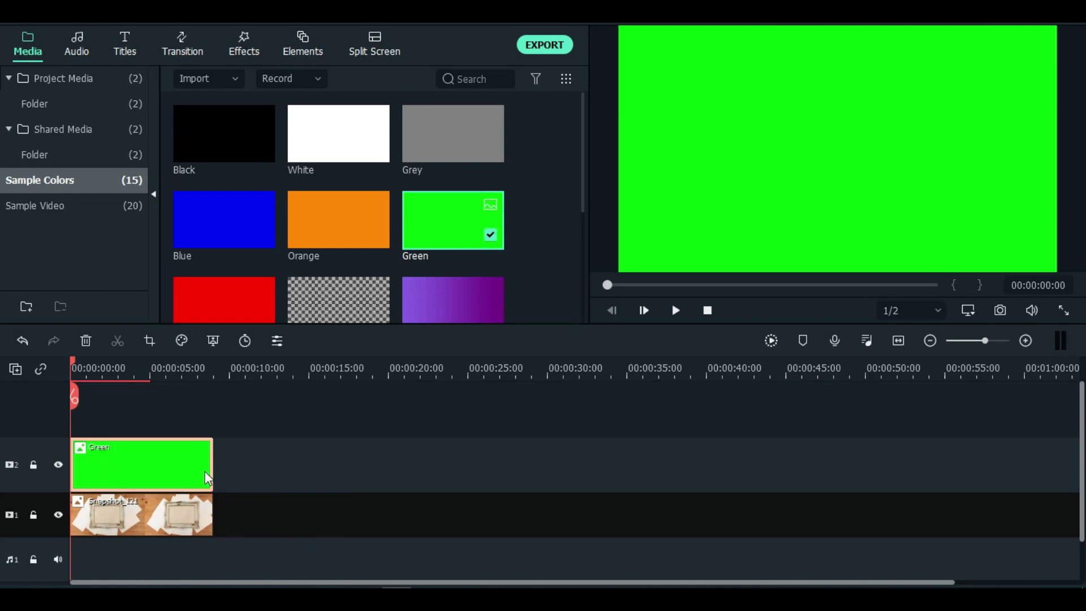
Step: Scale the Green clip to about 40.57% and position it at X -1.5, Y -2.5 so it fills the picture frame's opening
double_click(182, 455)
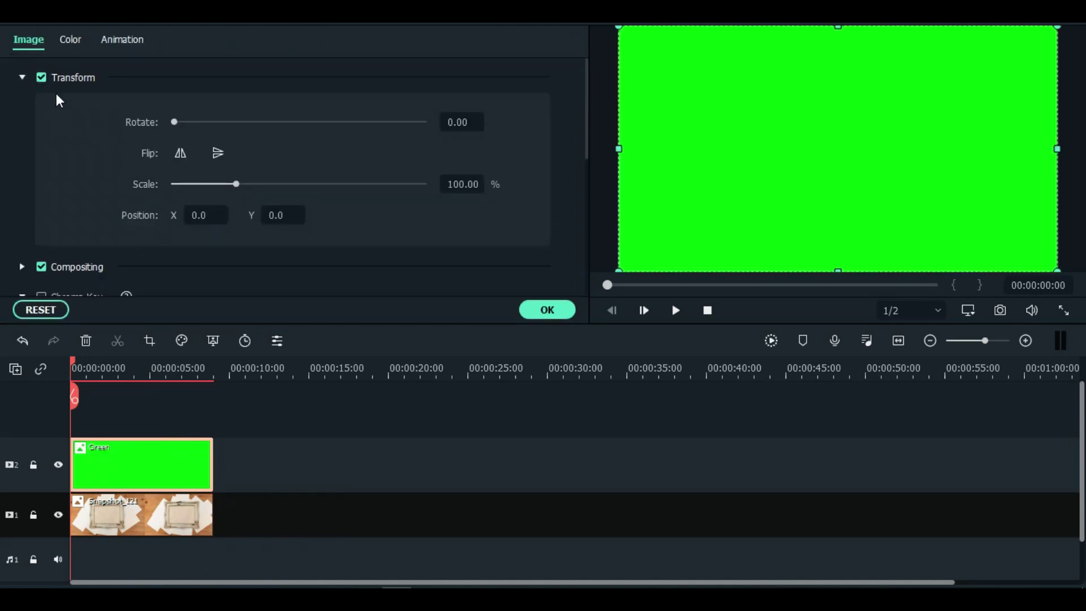
click(23, 77)
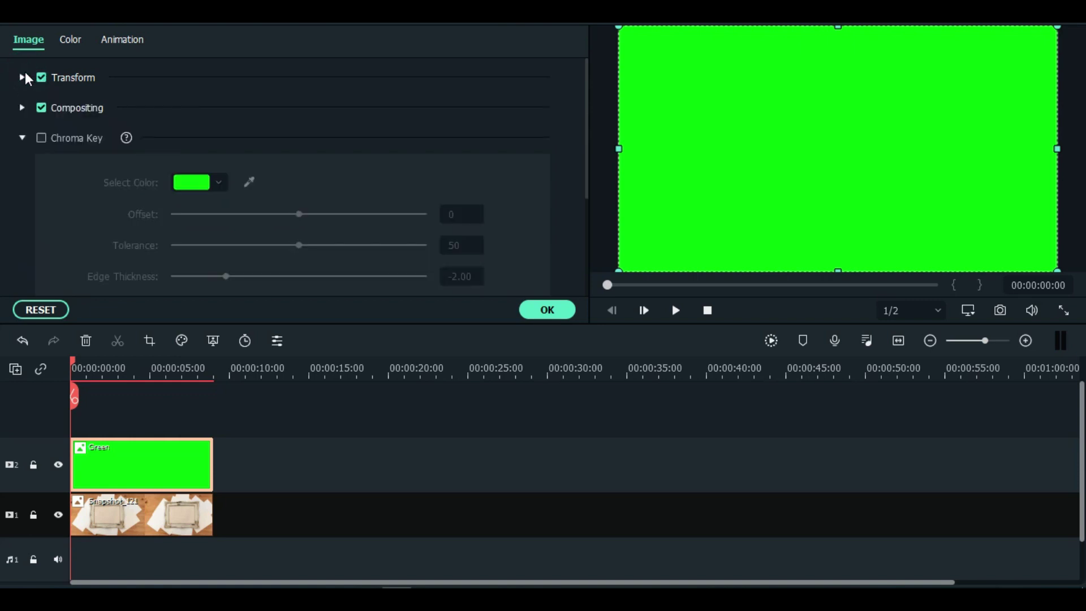
click(23, 76)
drag(235, 185, 194, 182)
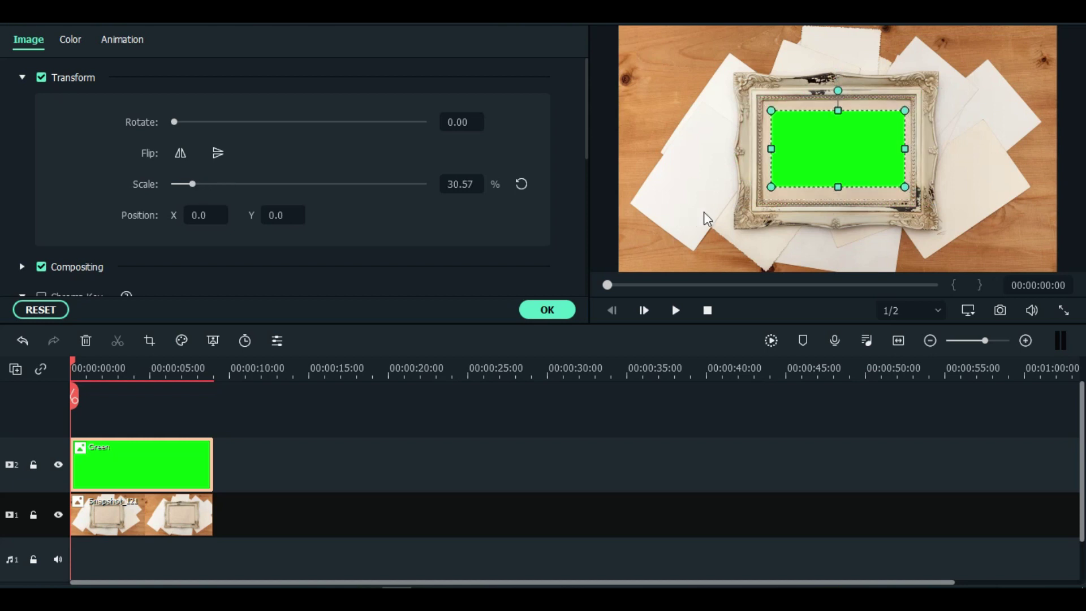
drag(837, 186, 837, 199)
drag(831, 148, 827, 149)
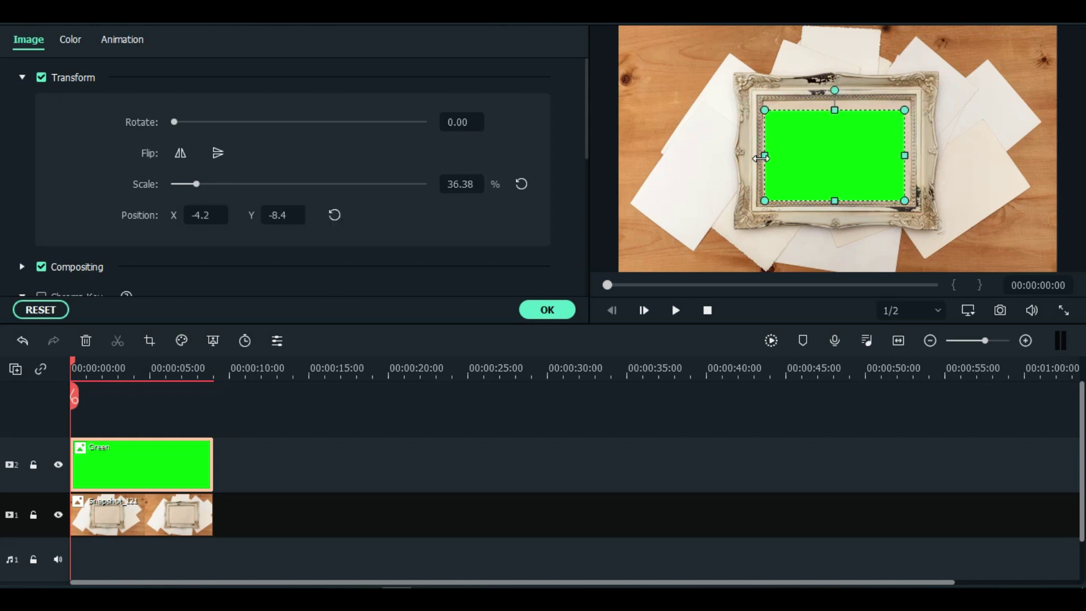
drag(901, 107, 913, 150)
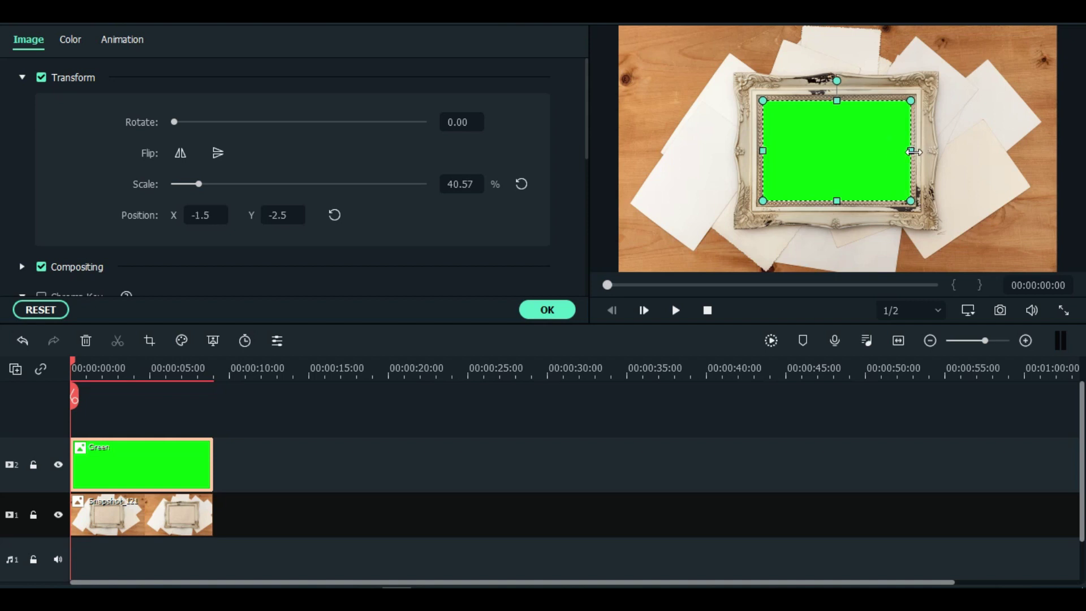
click(540, 313)
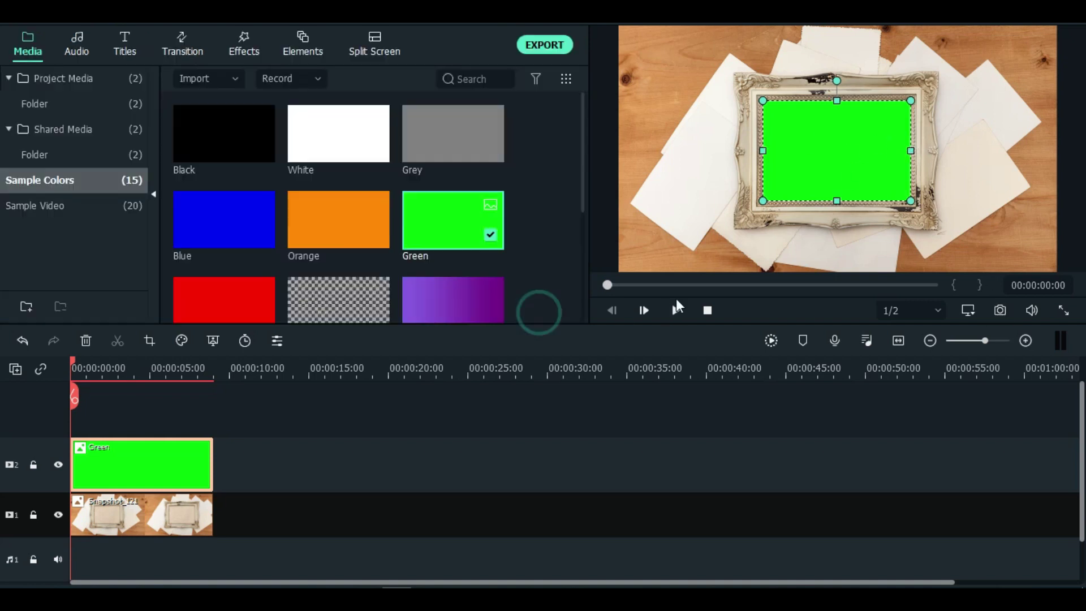
Step: Take a snapshot of the green-filled picture frame and delete both clips from the timeline
click(1001, 310)
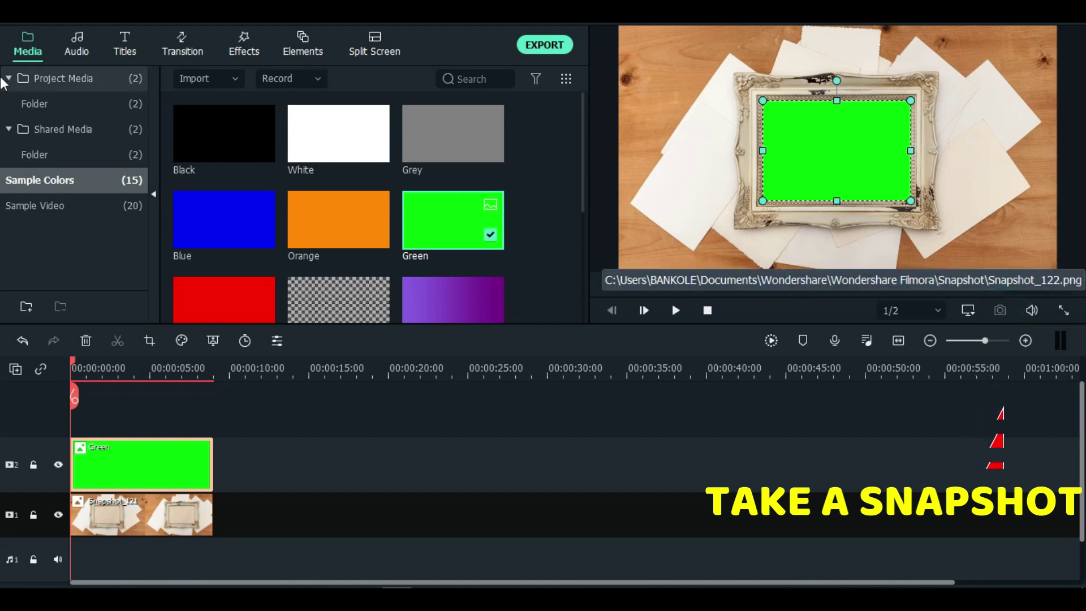
click(56, 82)
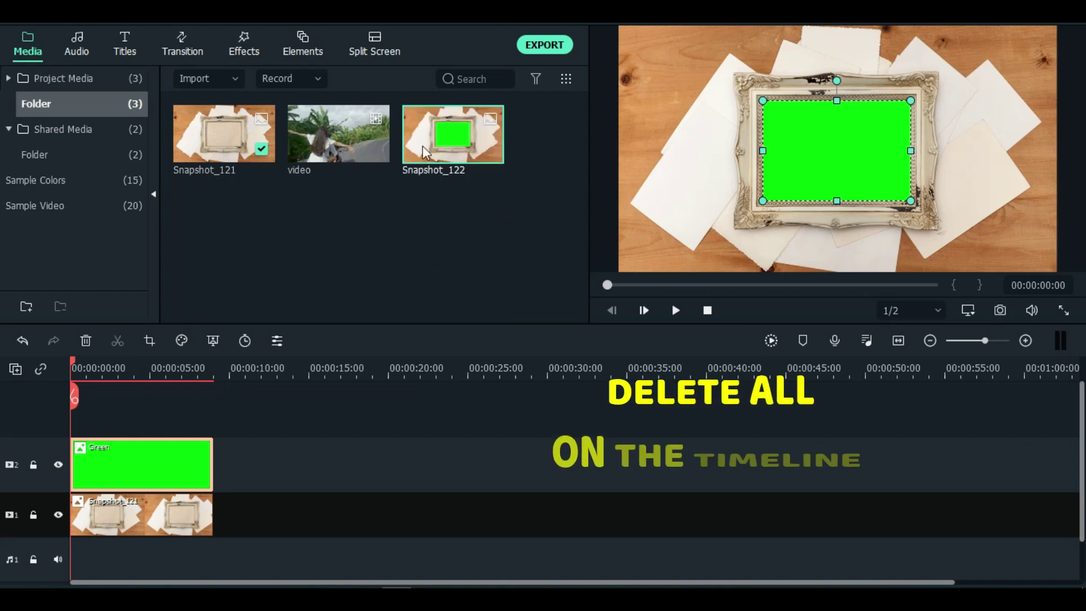
drag(131, 405, 219, 525)
click(85, 340)
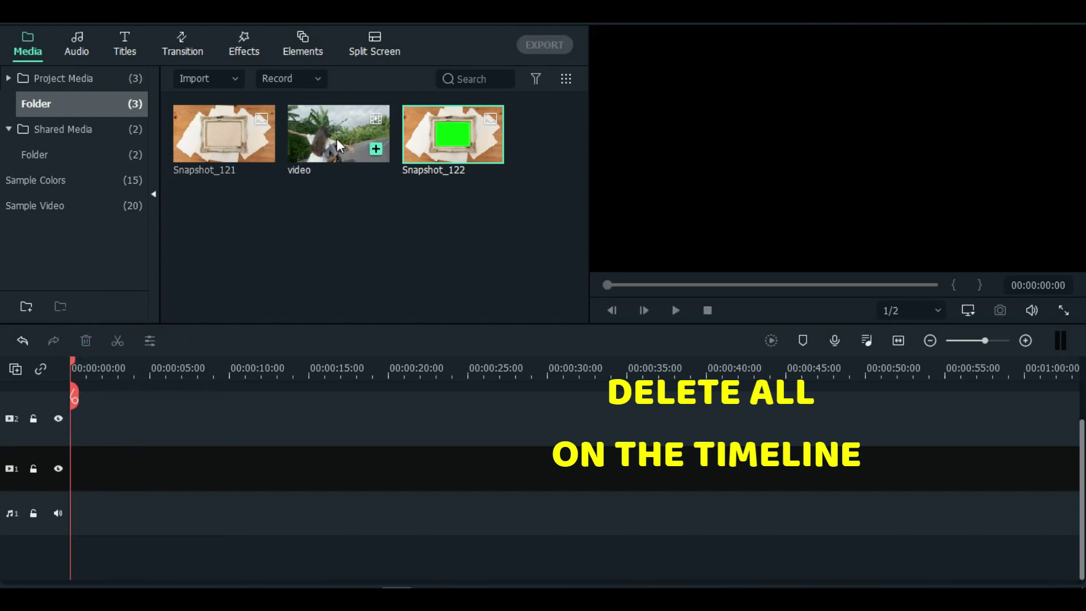
Step: Place the video clip at the start of track 1 and take a snapshot of its first frame
drag(314, 131, 193, 466)
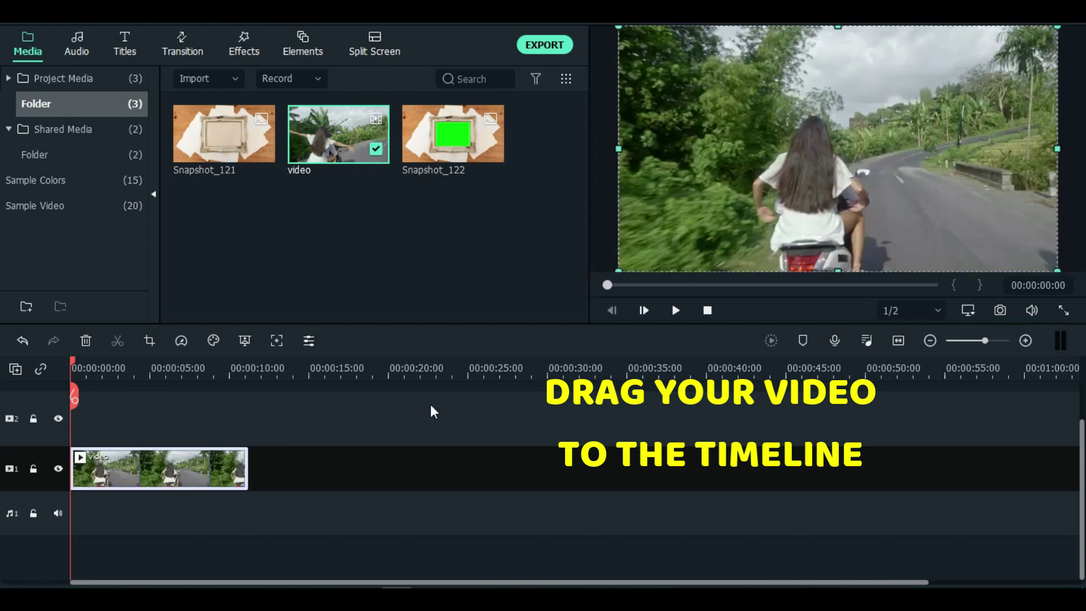
click(676, 310)
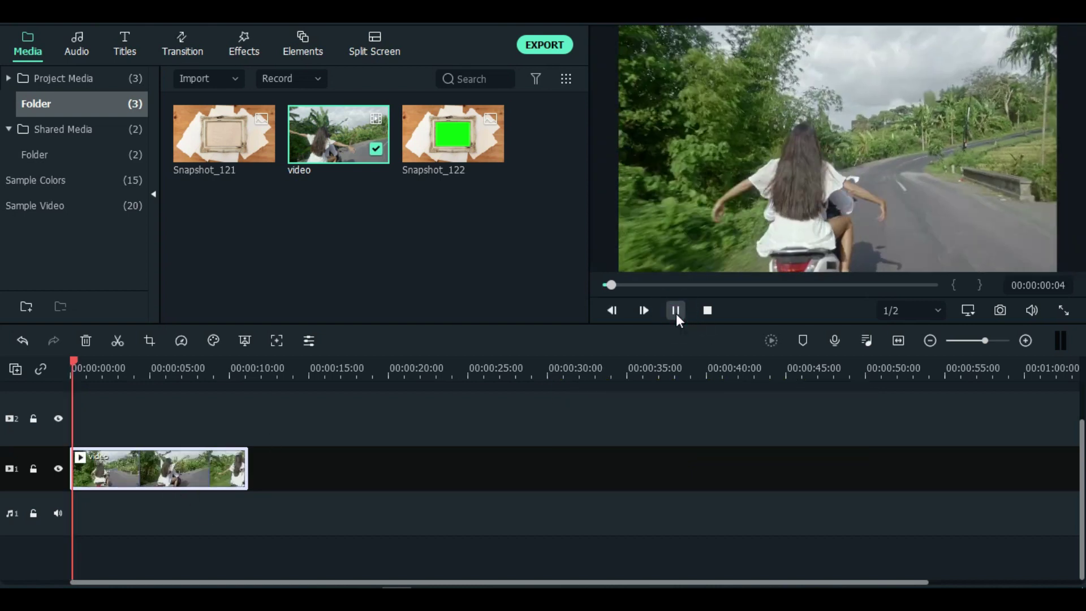
click(707, 310)
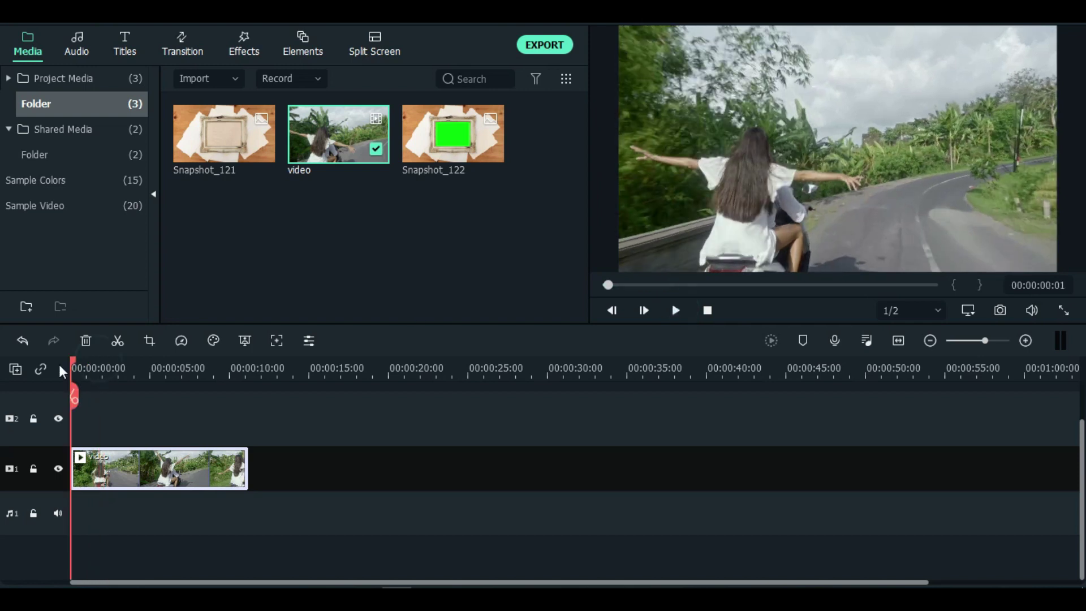
click(1000, 311)
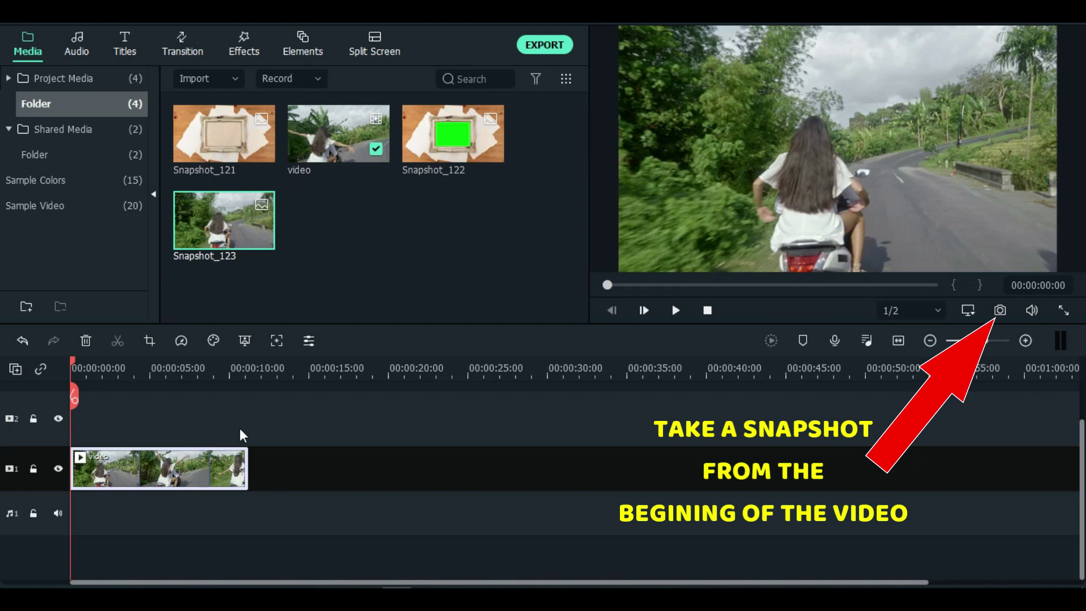
Step: Replace the video on track 1 with Snapshot_123 and apply the B&W Film effect to it
click(178, 456)
click(86, 340)
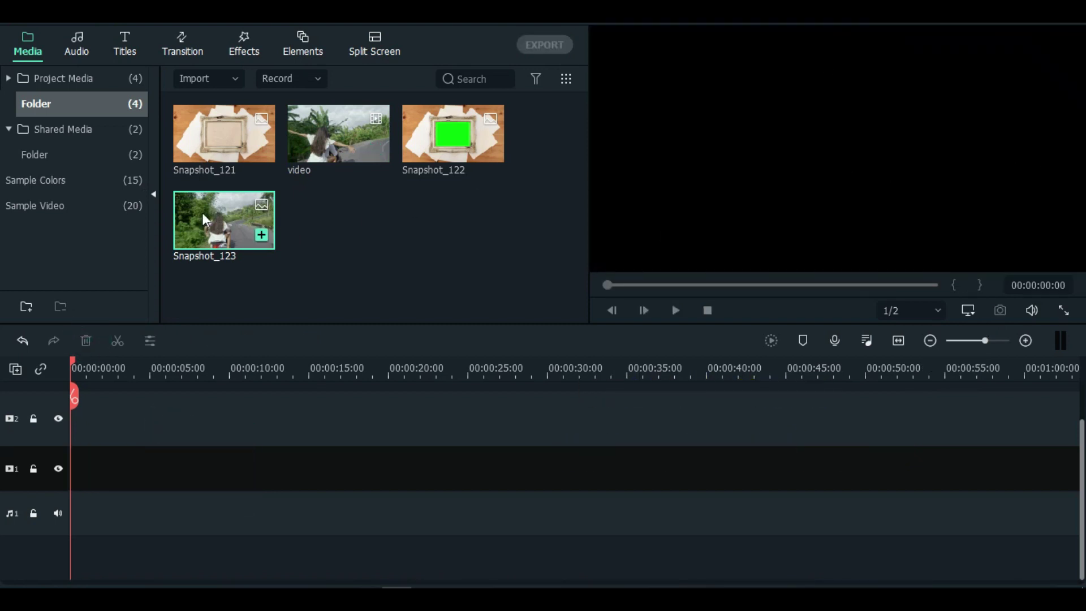
drag(198, 212, 68, 467)
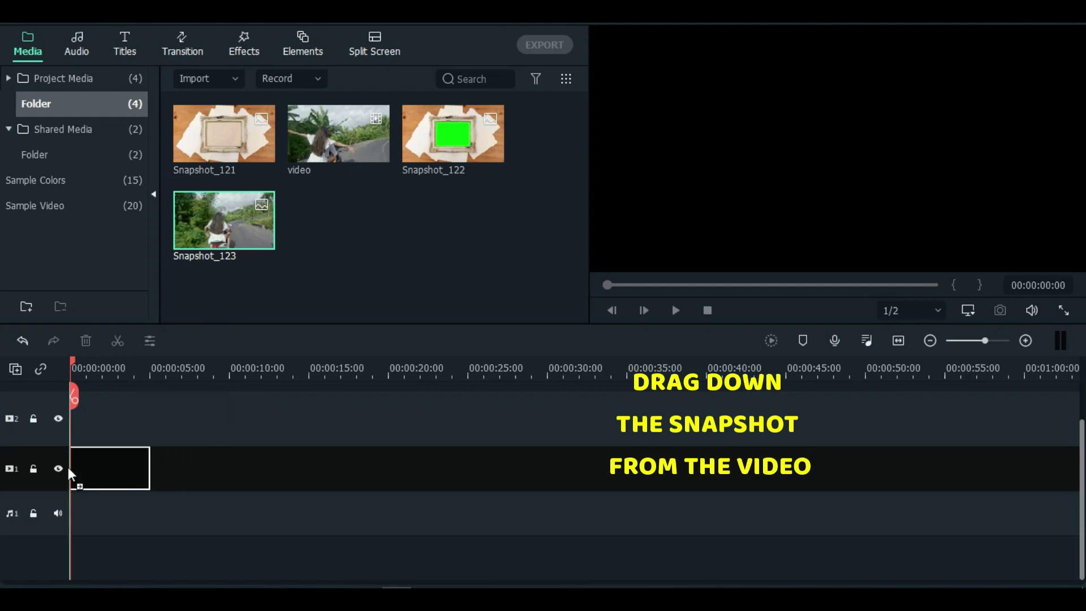
drag(149, 470, 140, 466)
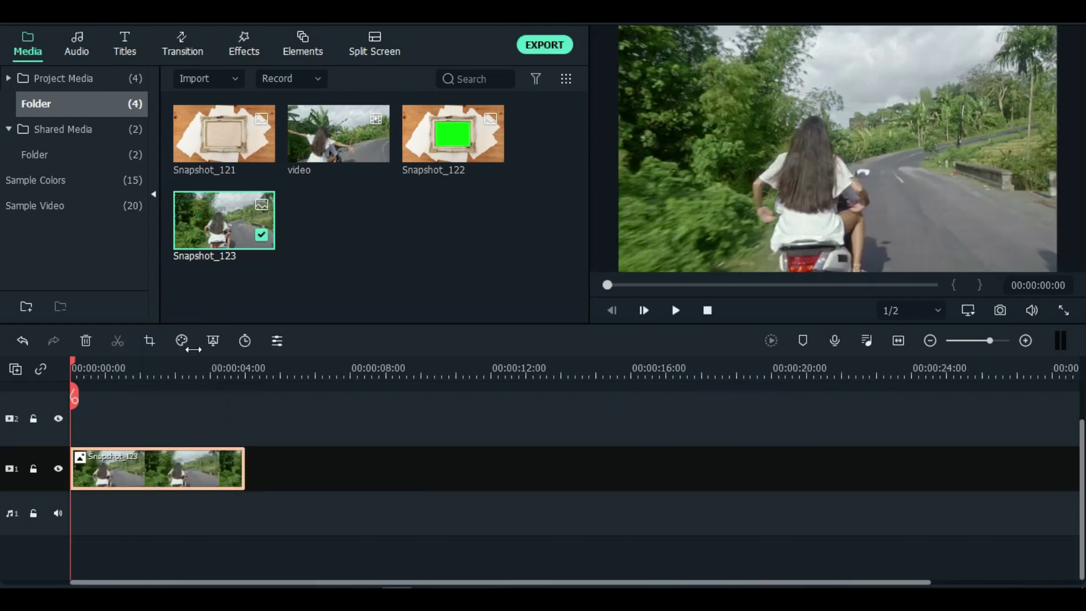
click(249, 43)
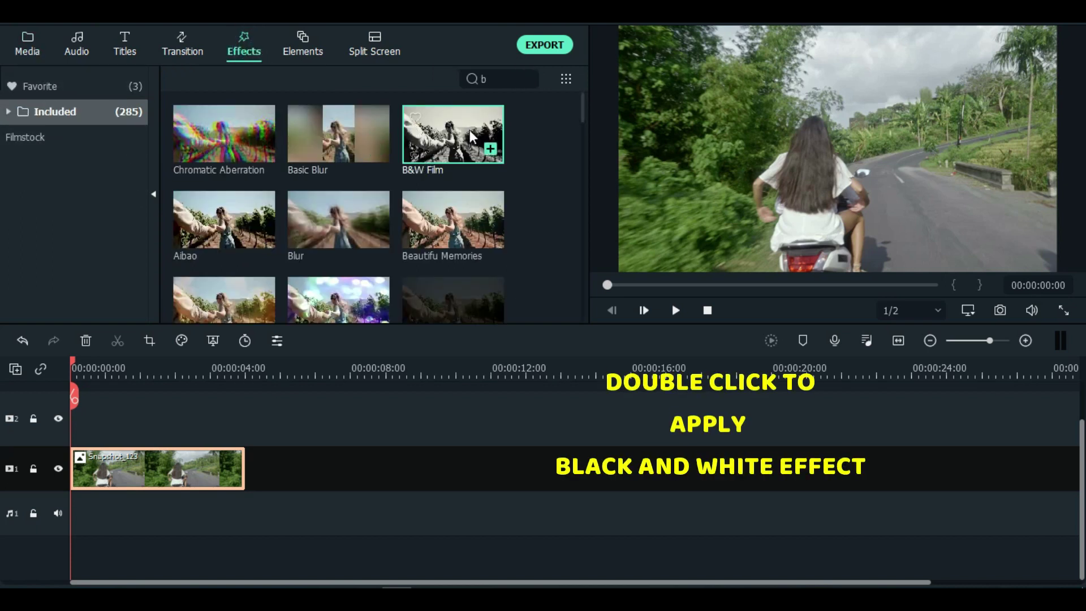
drag(452, 138, 167, 454)
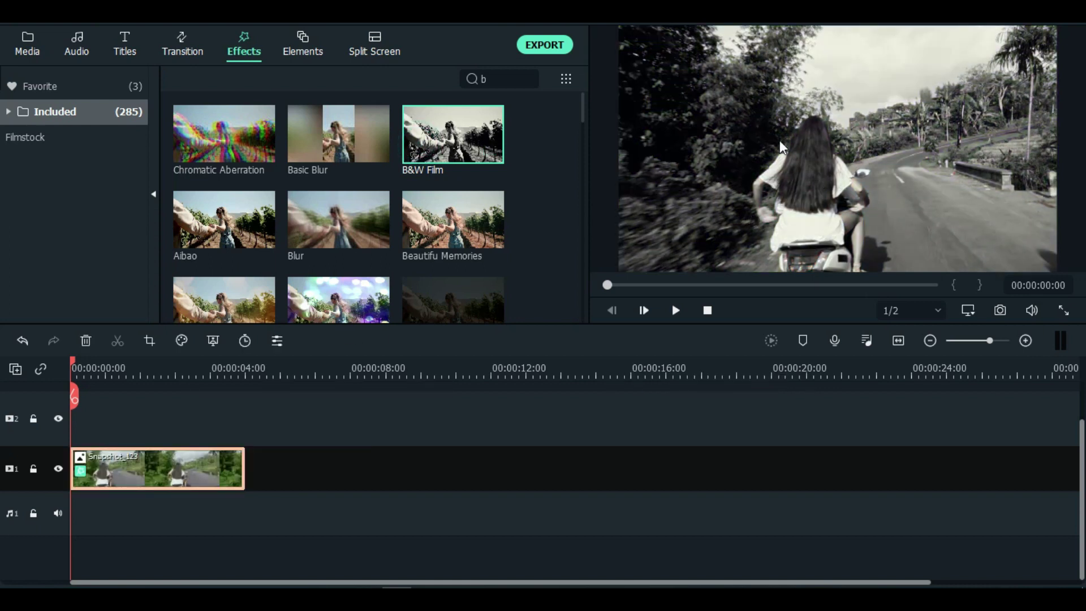
Step: Add a second Snapshot_123 directly after the first on track 1, and place Snapshot_122 on track 2 extended over both
click(31, 43)
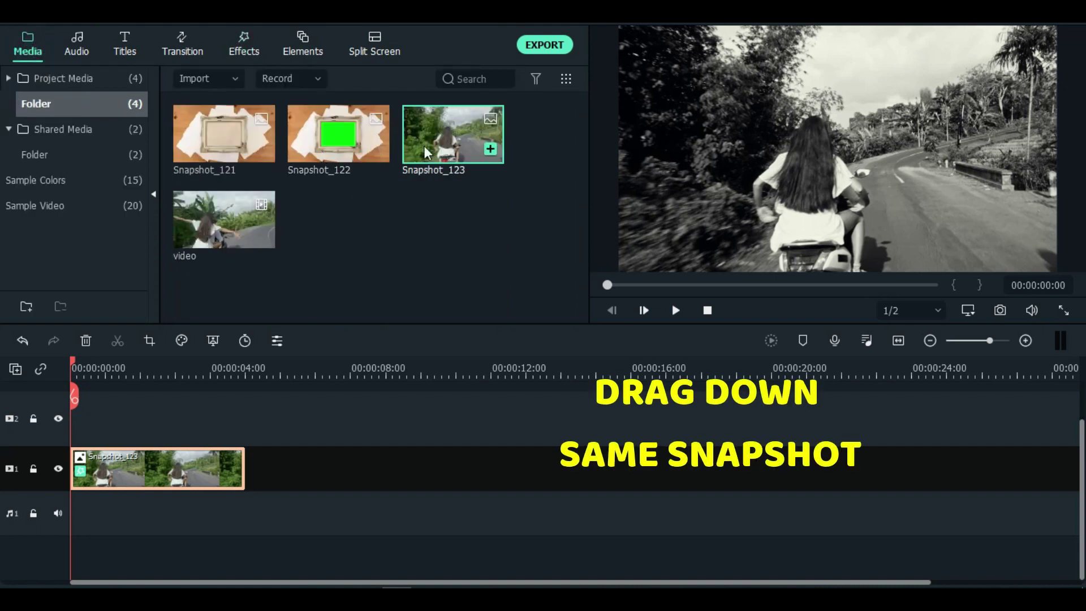
drag(423, 139, 258, 457)
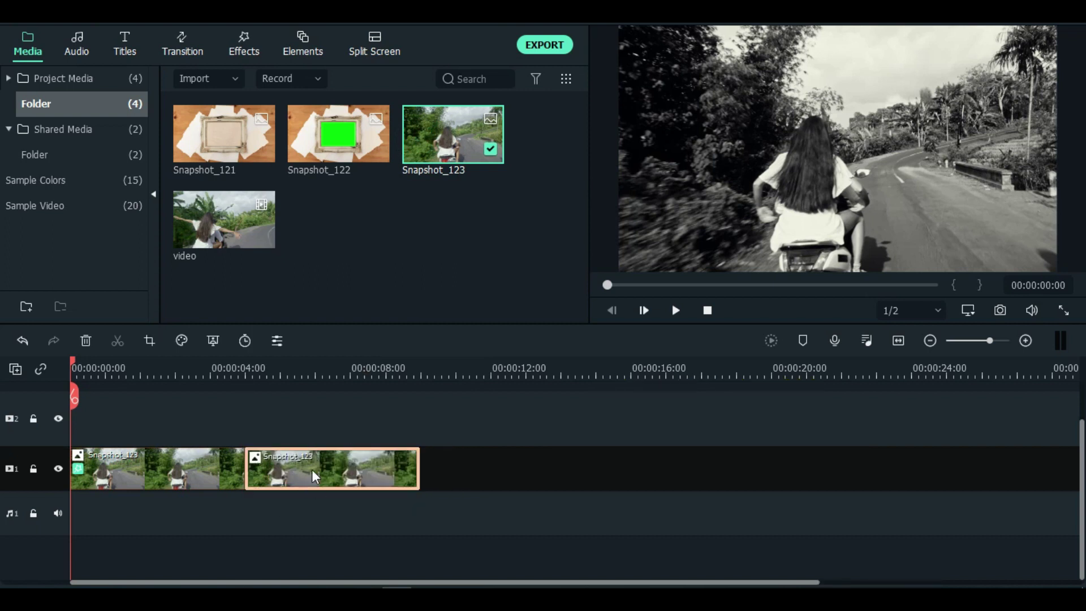
drag(348, 148, 123, 422)
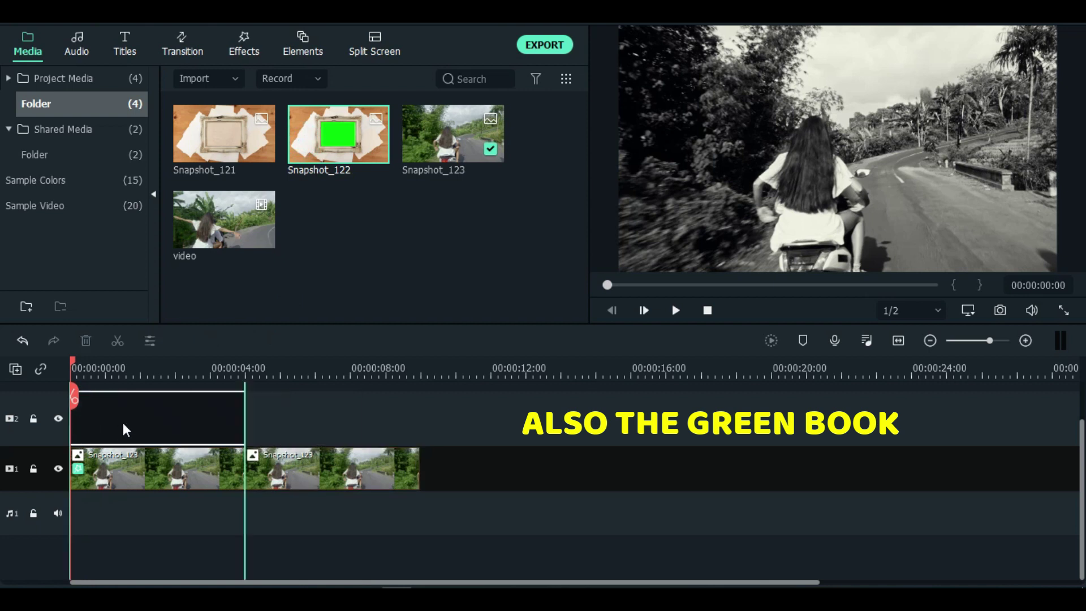
drag(276, 450, 419, 436)
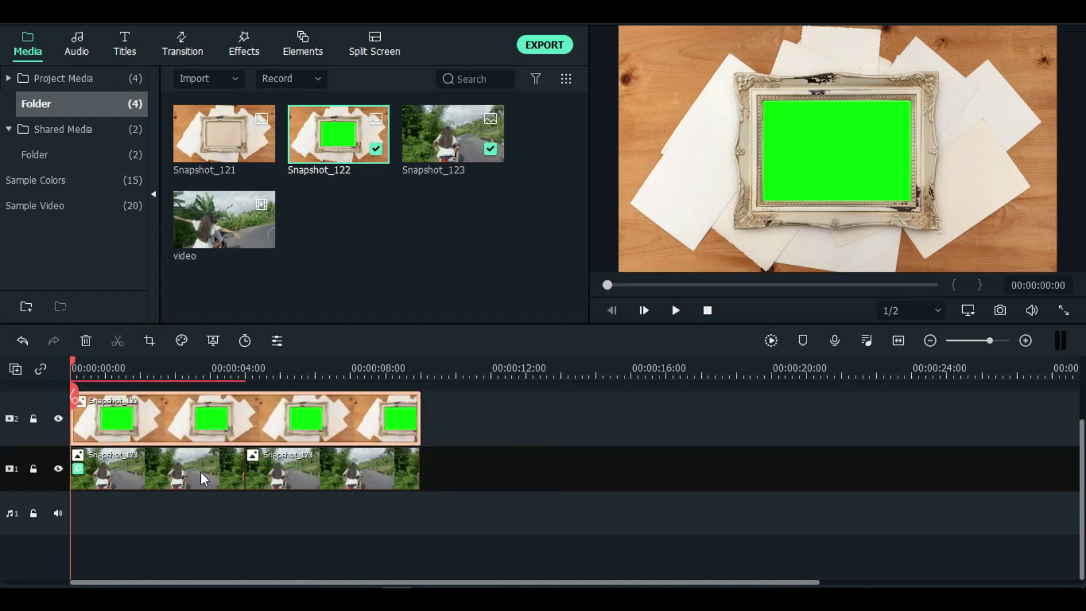
Step: Apply Chroma Key to the Snapshot_122 clip to key out the green area inside the frame
double_click(189, 410)
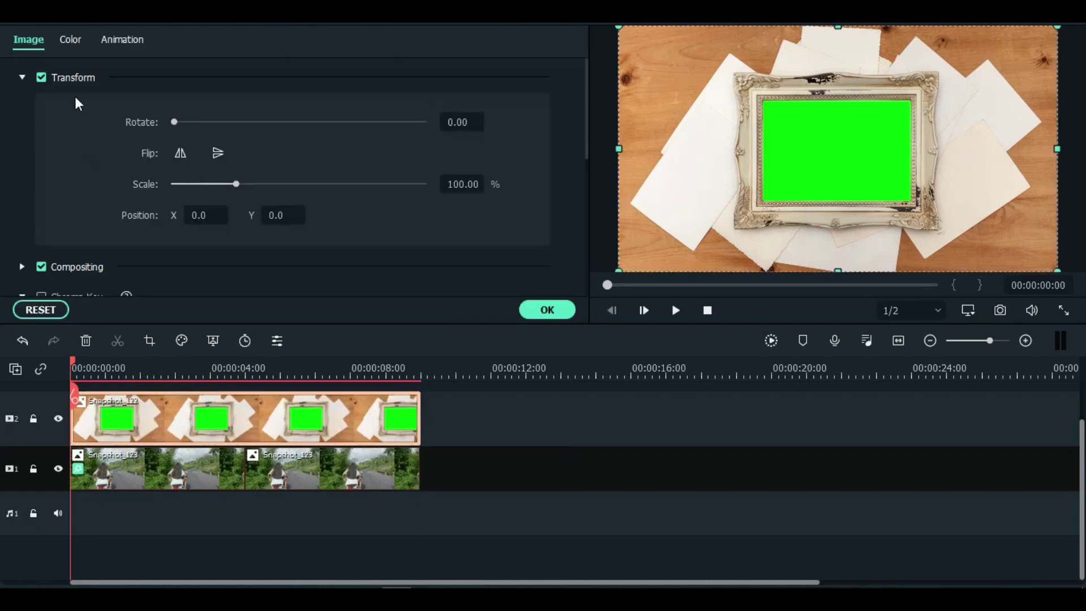
click(20, 75)
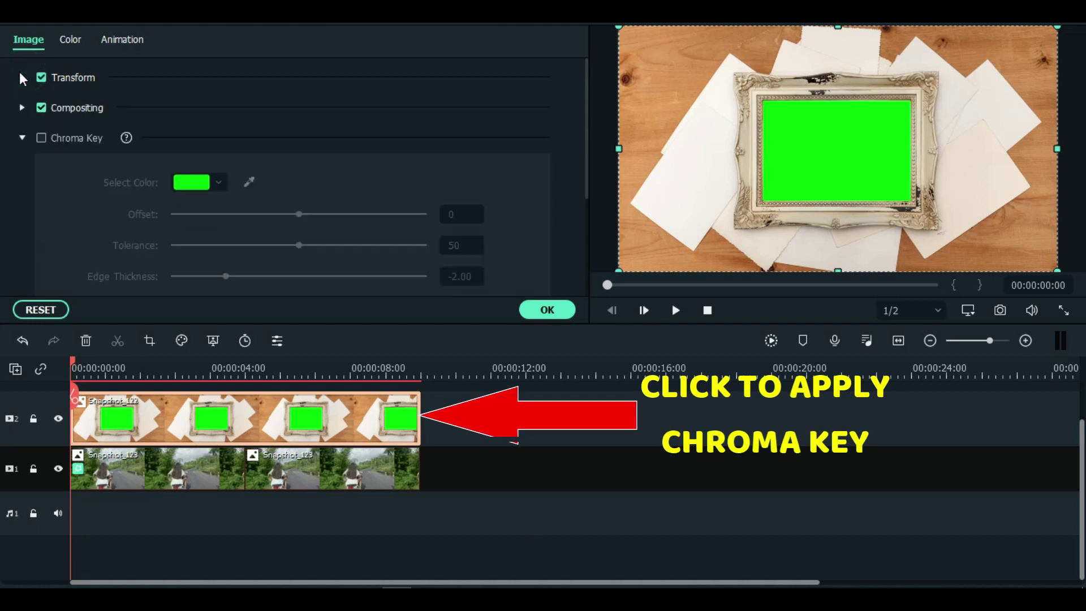
click(22, 138)
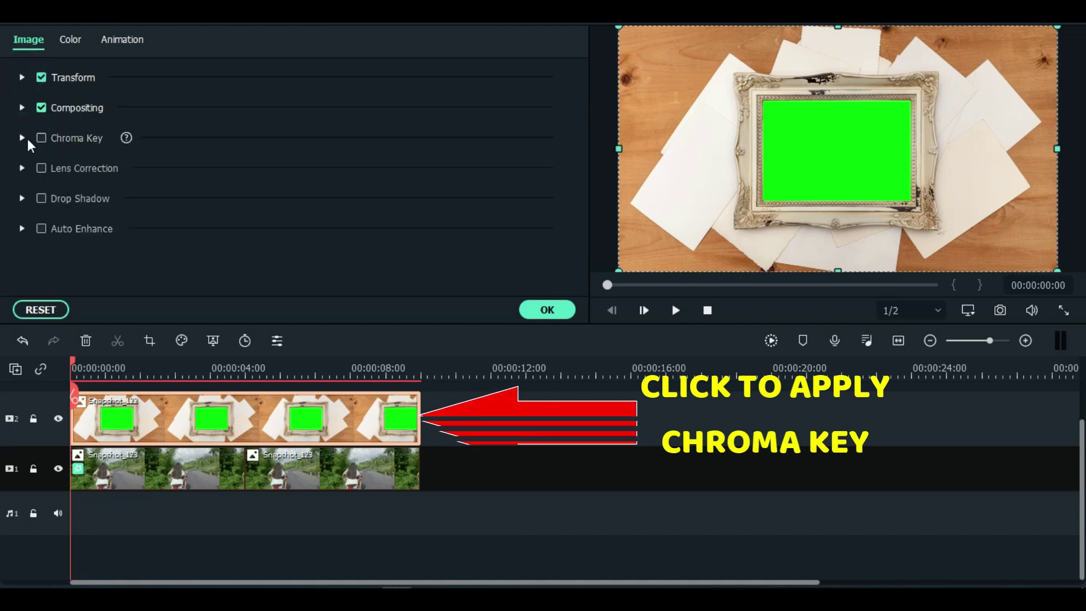
click(41, 138)
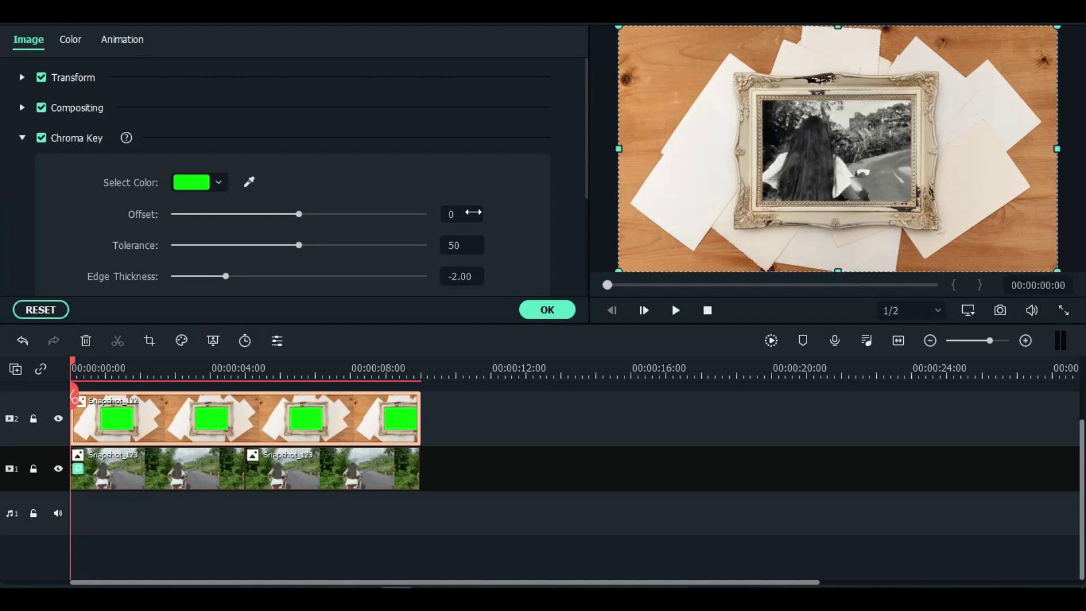
click(464, 215)
click(546, 313)
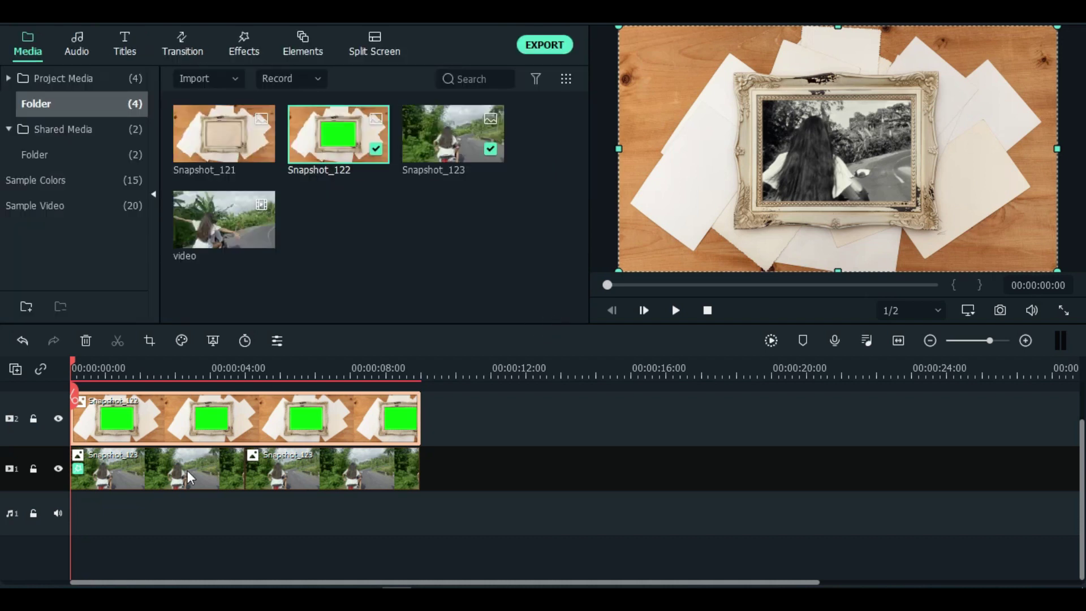
Step: Scale the black-and-white Snapshot_123 clip to about 41.19% and position it at X -0.8, Y -2.3 to fit the frame's opening
double_click(175, 470)
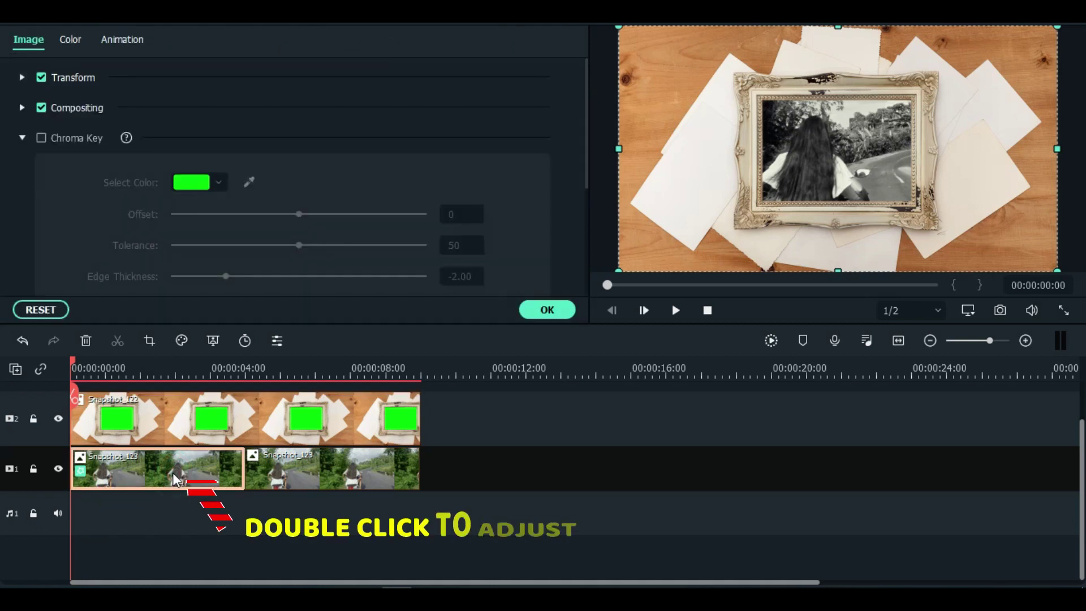
click(22, 77)
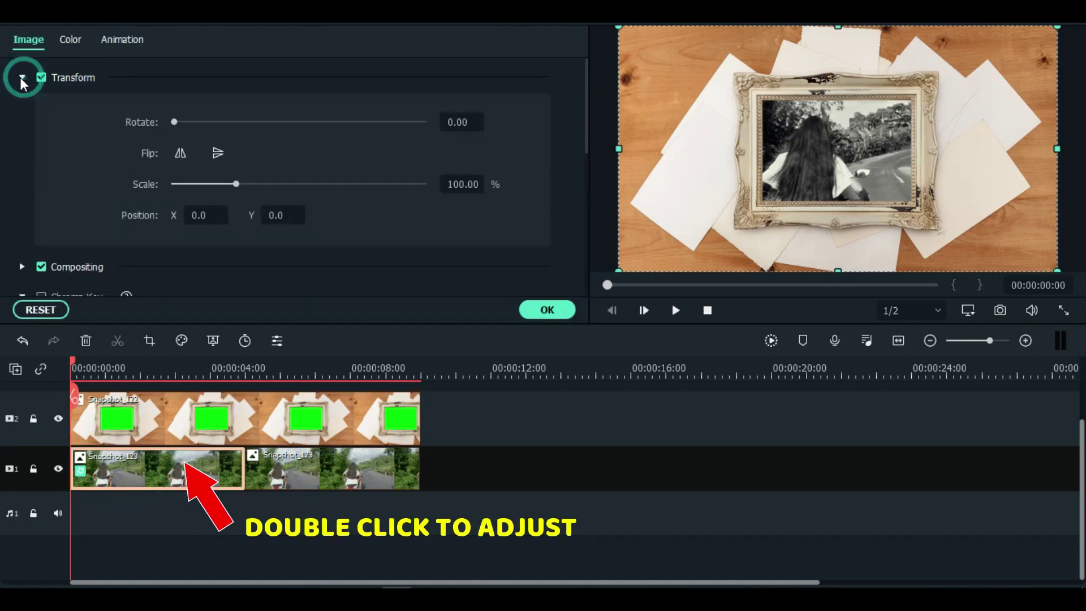
drag(236, 184, 196, 177)
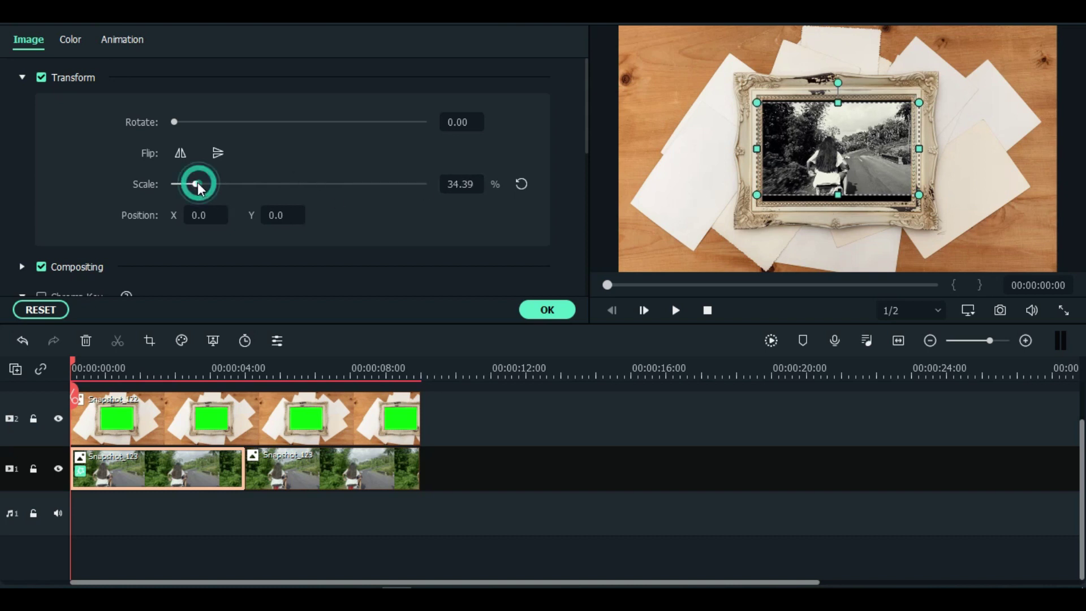
drag(198, 186, 196, 186)
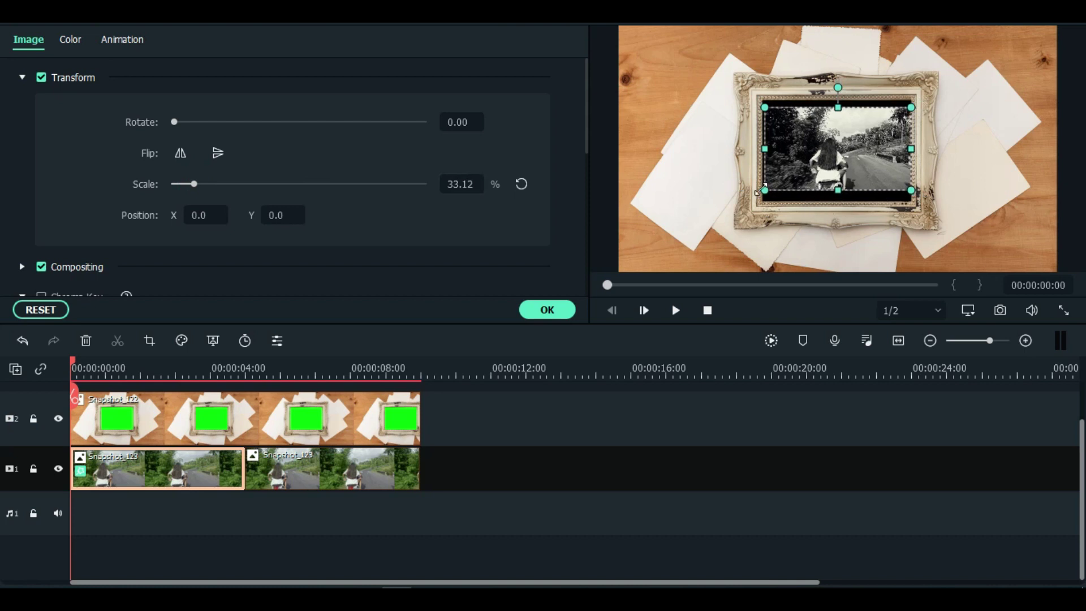
drag(838, 192, 838, 202)
drag(824, 150, 900, 148)
drag(835, 206, 839, 198)
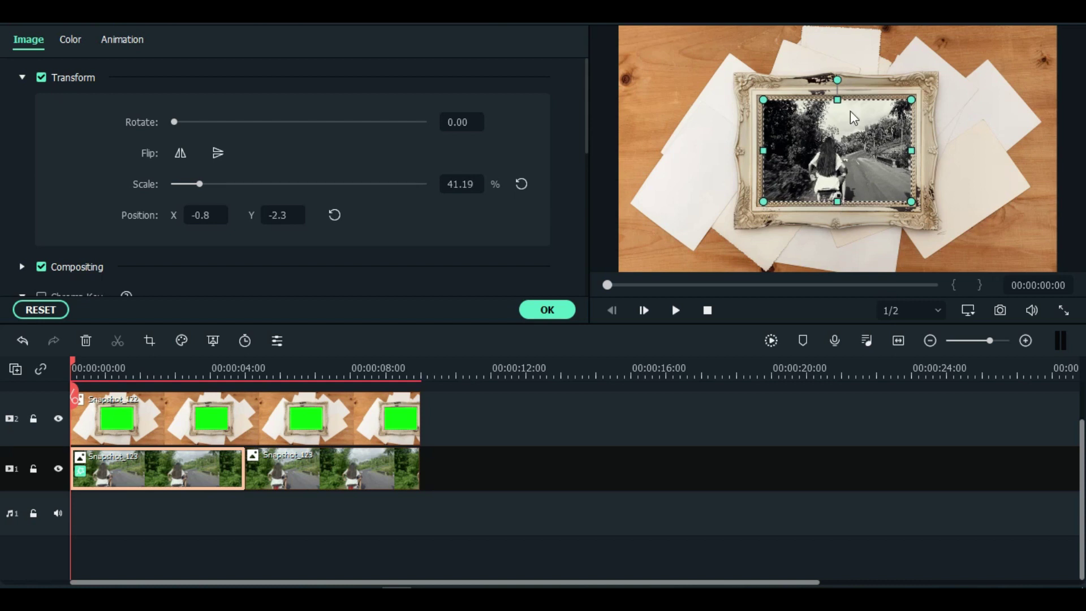
click(957, 115)
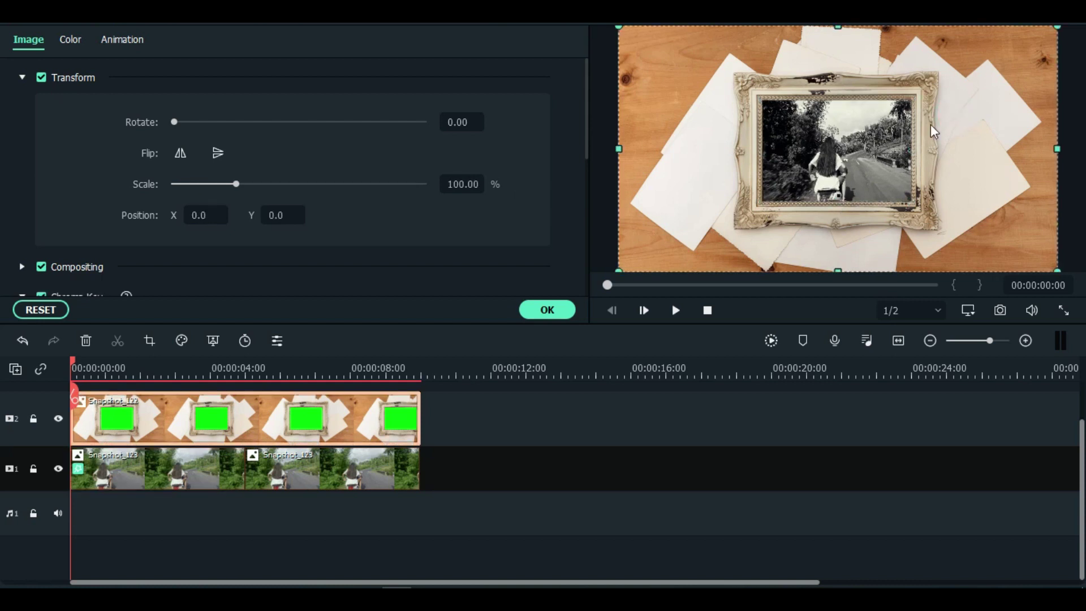
click(173, 461)
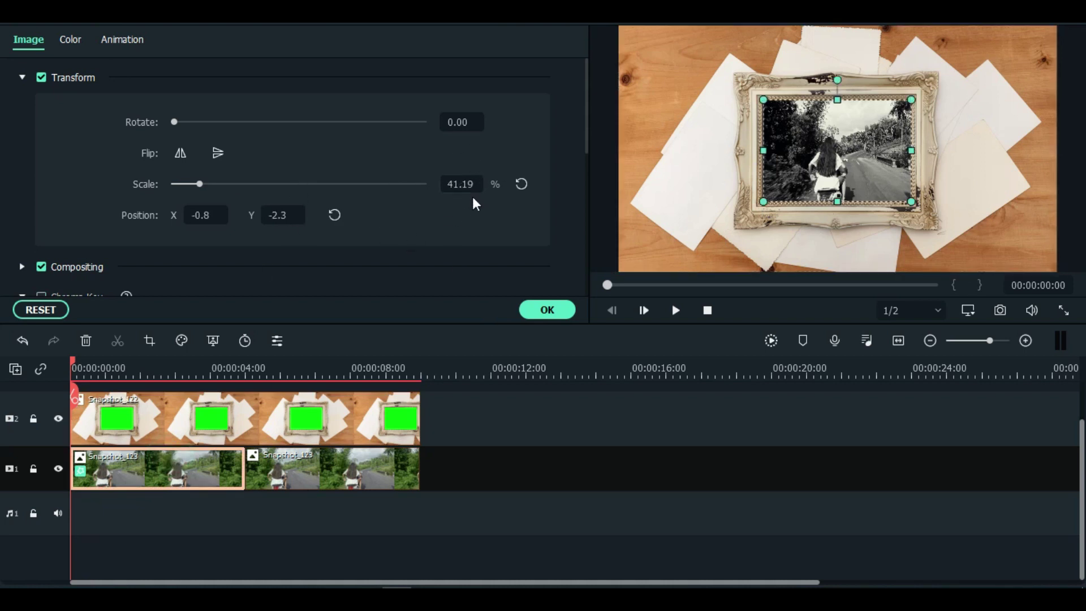
Step: Set the scale of the second Snapshot_123 clip on track 1 to 41% to match the first
click(301, 472)
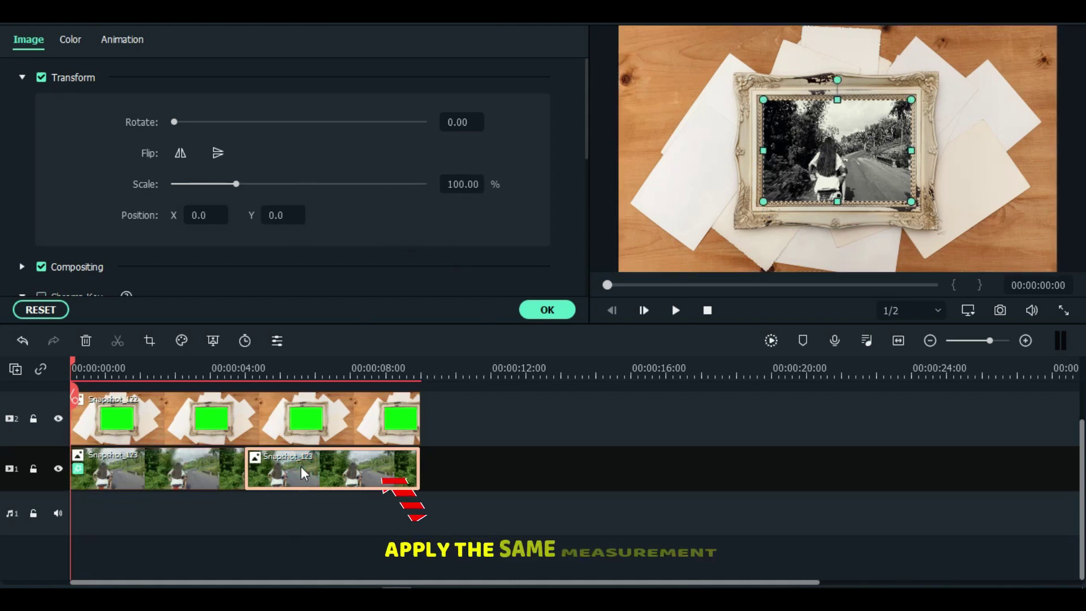
click(469, 185)
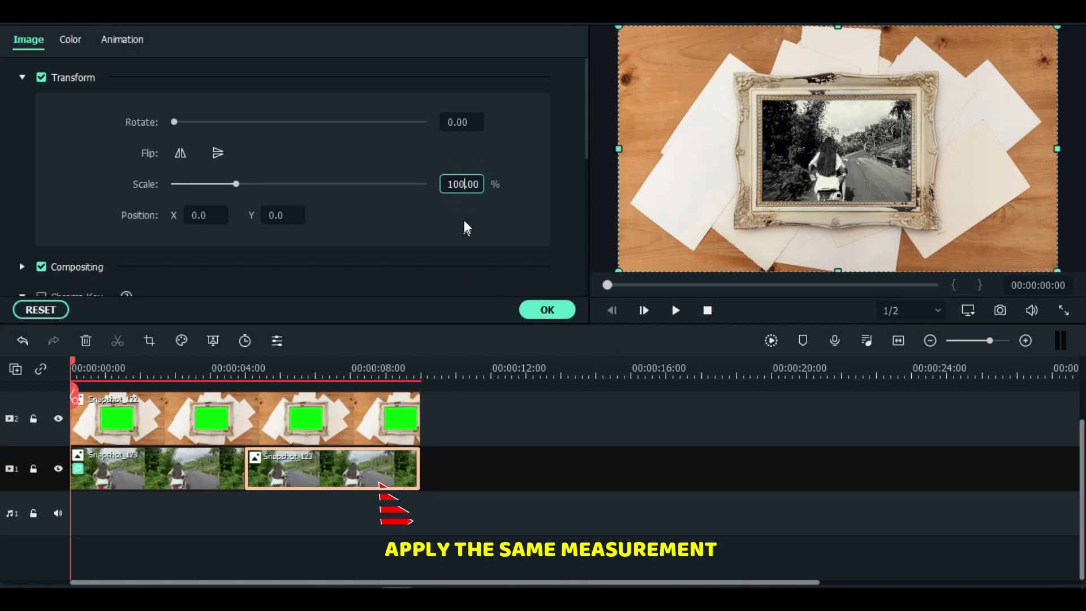
key(BackSpace)
key(BackSpace)
key(BackSpace)
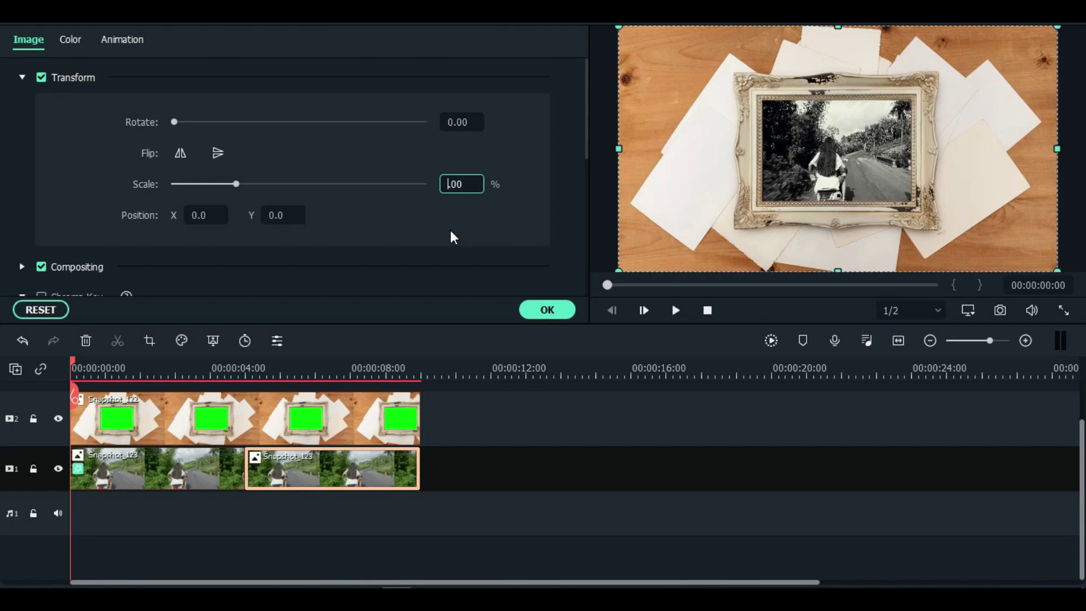
text(41)
click(476, 176)
click(552, 305)
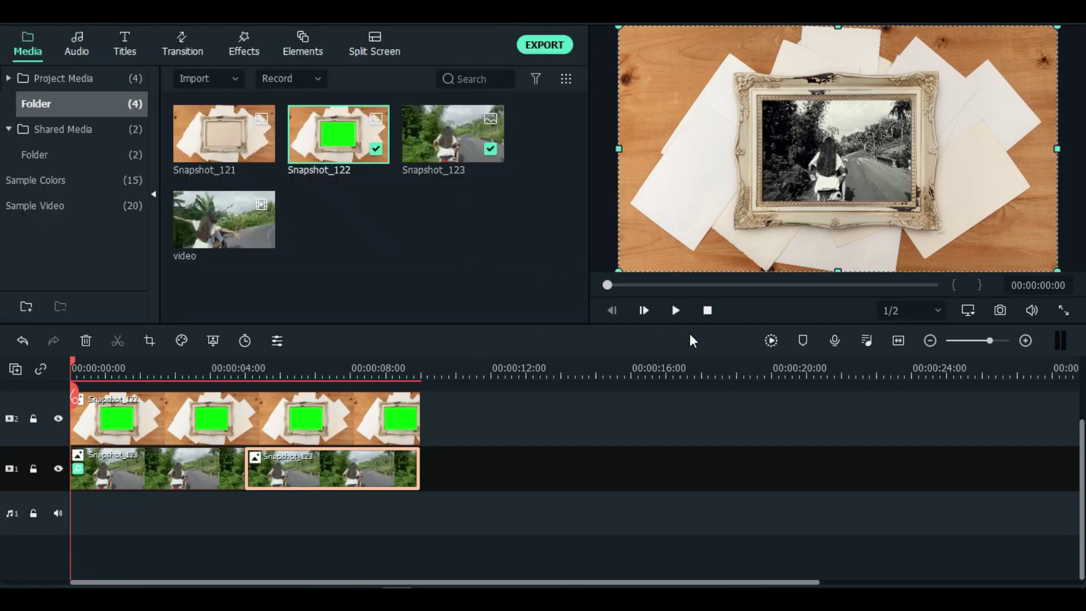
Step: Apply the Colour Distance transition between the two Snapshot_123 clips, and render and play back the timeline
click(181, 37)
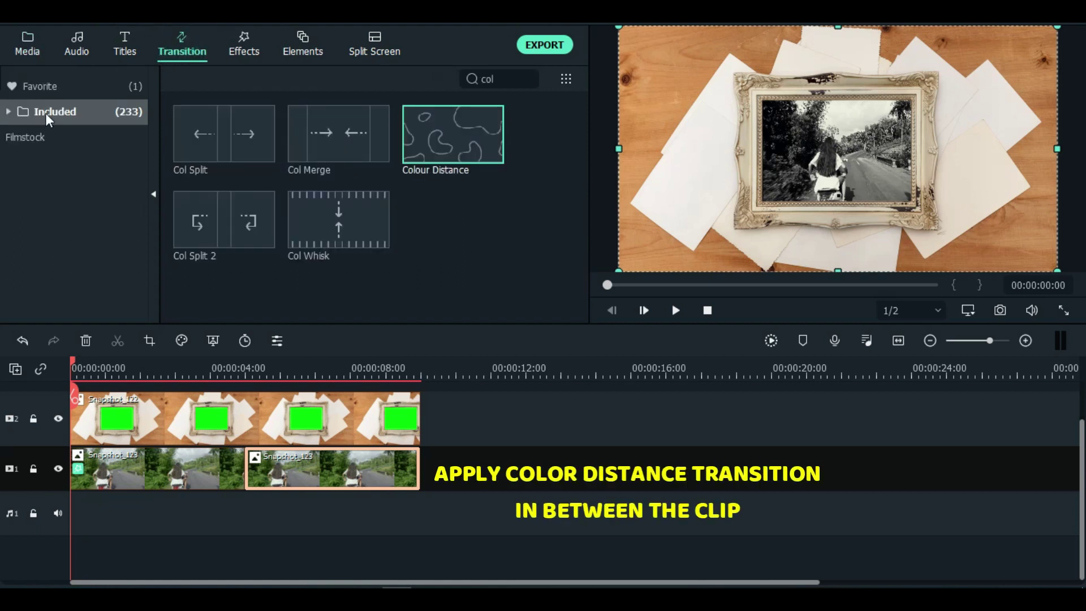
drag(429, 138, 238, 474)
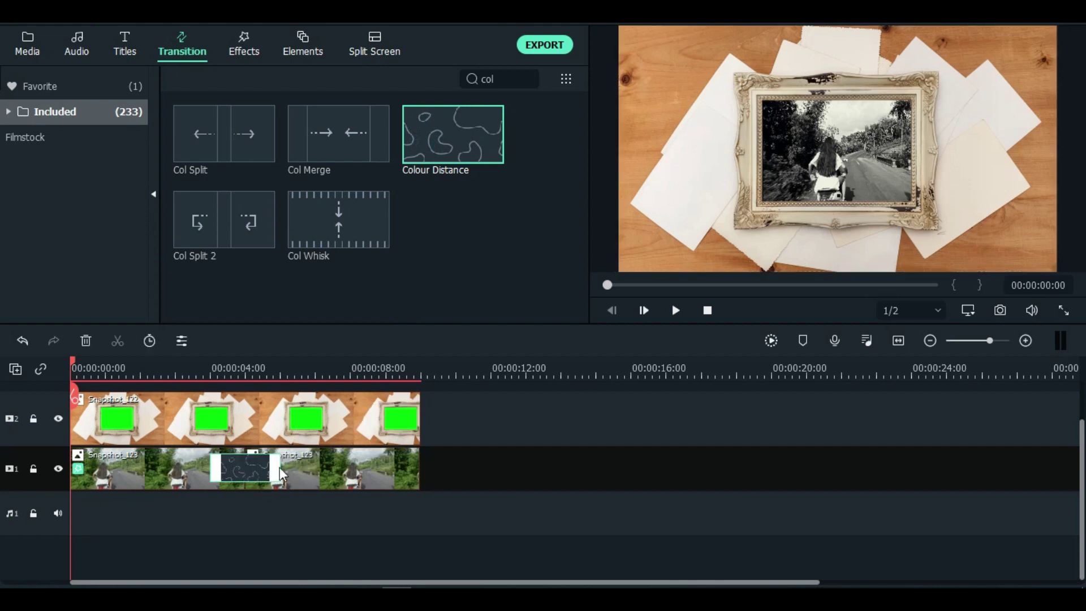
click(771, 340)
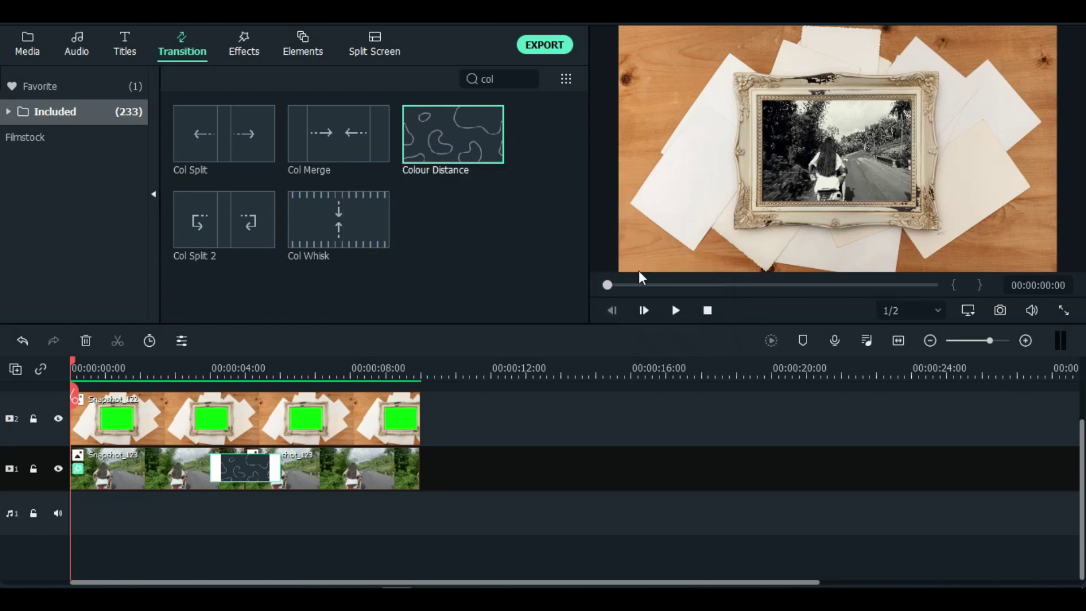
drag(74, 362, 146, 366)
click(675, 310)
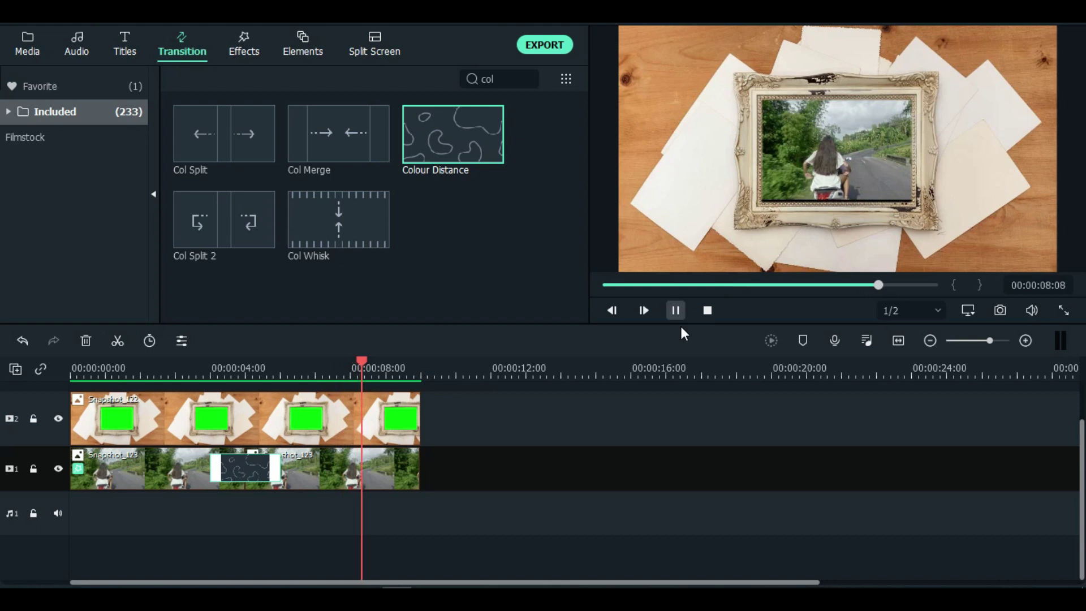
click(677, 310)
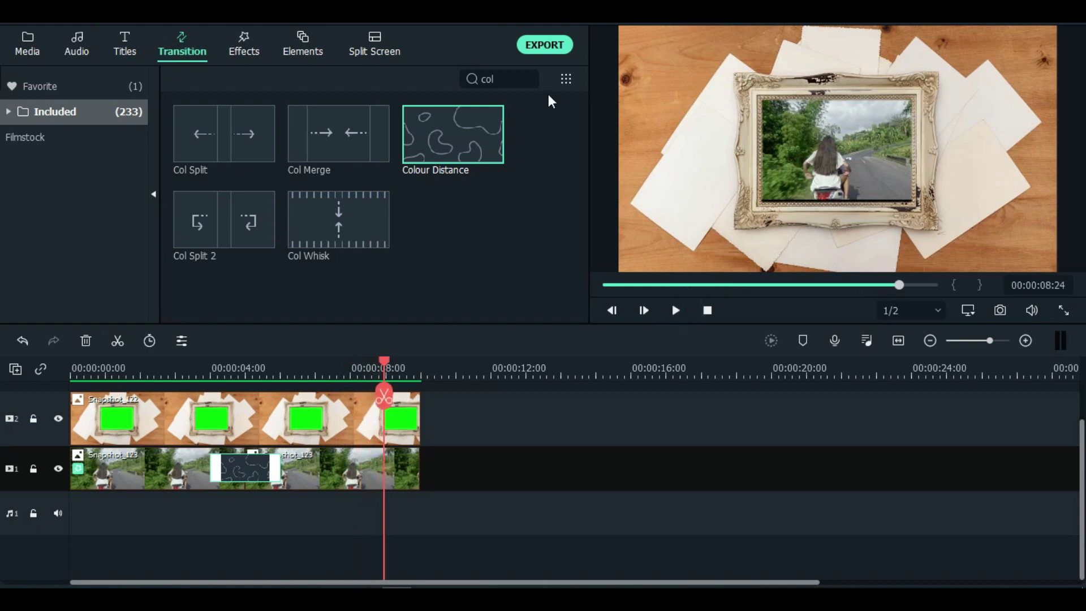
Step: Export the framed composition as clip A and place it at the start of track 1 on the cleared timeline
click(544, 45)
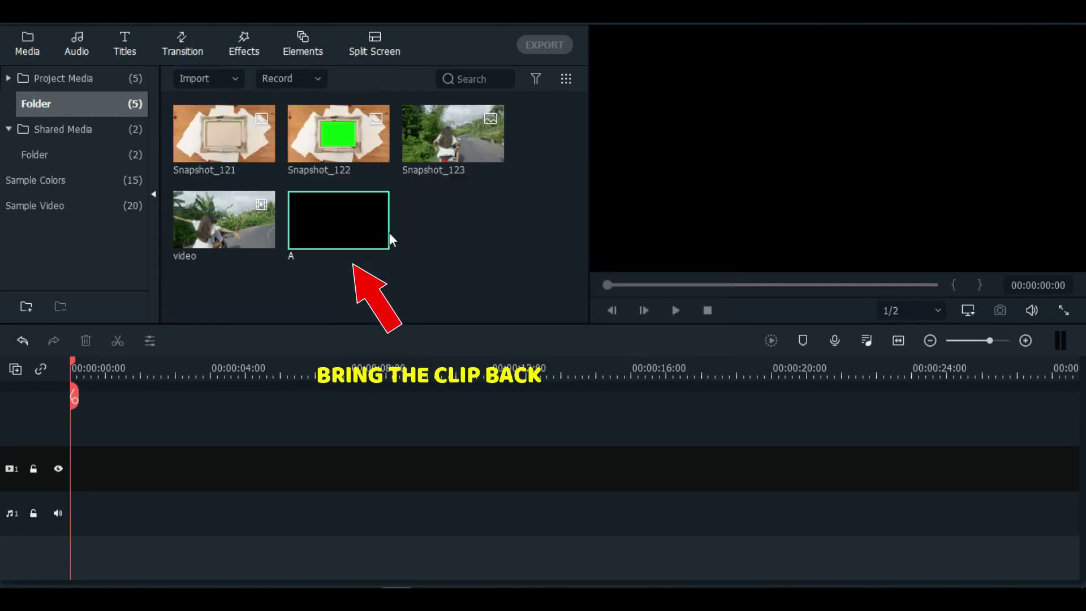
drag(311, 228, 211, 450)
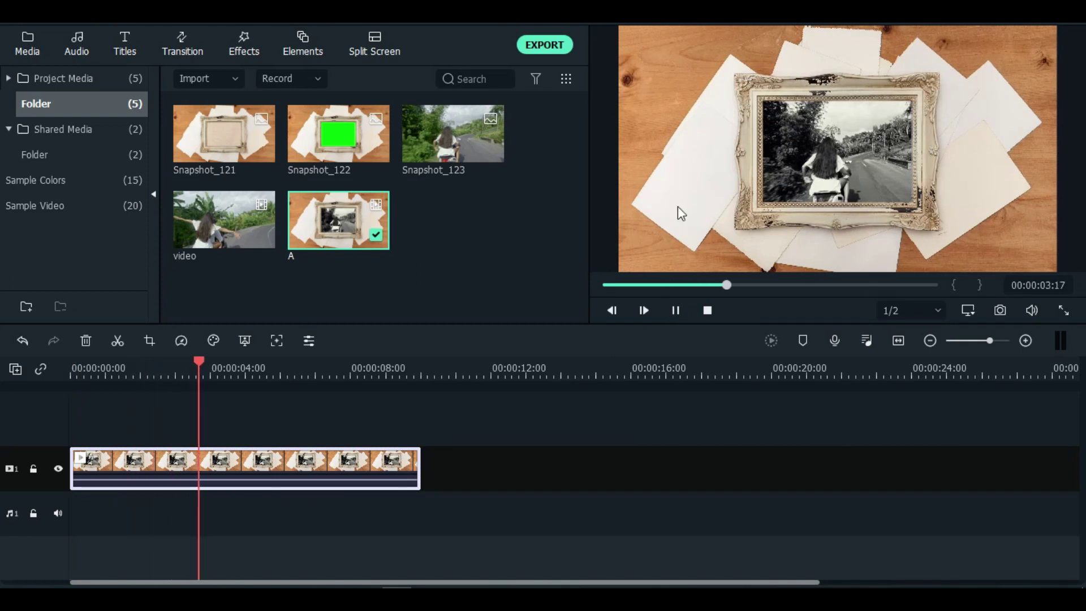
click(683, 311)
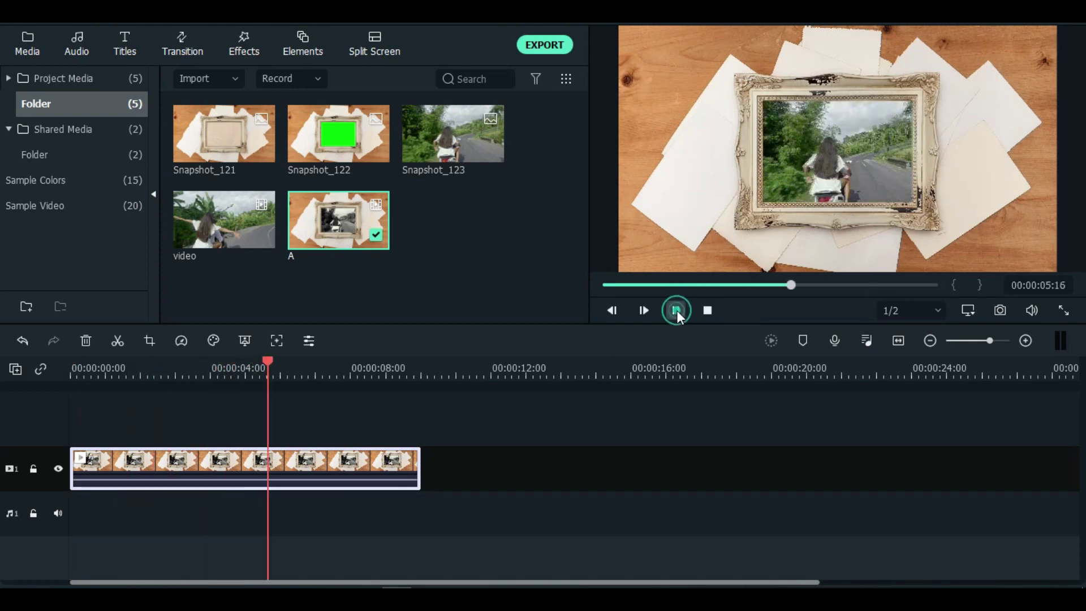
Step: Split clip A at 00:00:07:23, a little after the colour change, and delete the remainder
drag(272, 363, 348, 374)
click(117, 340)
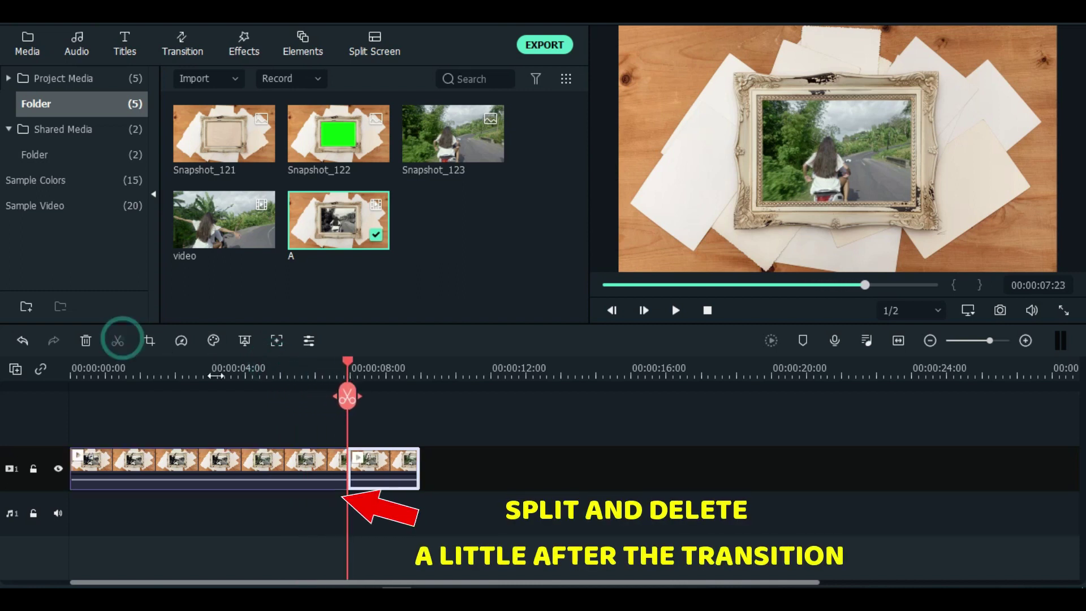
click(385, 470)
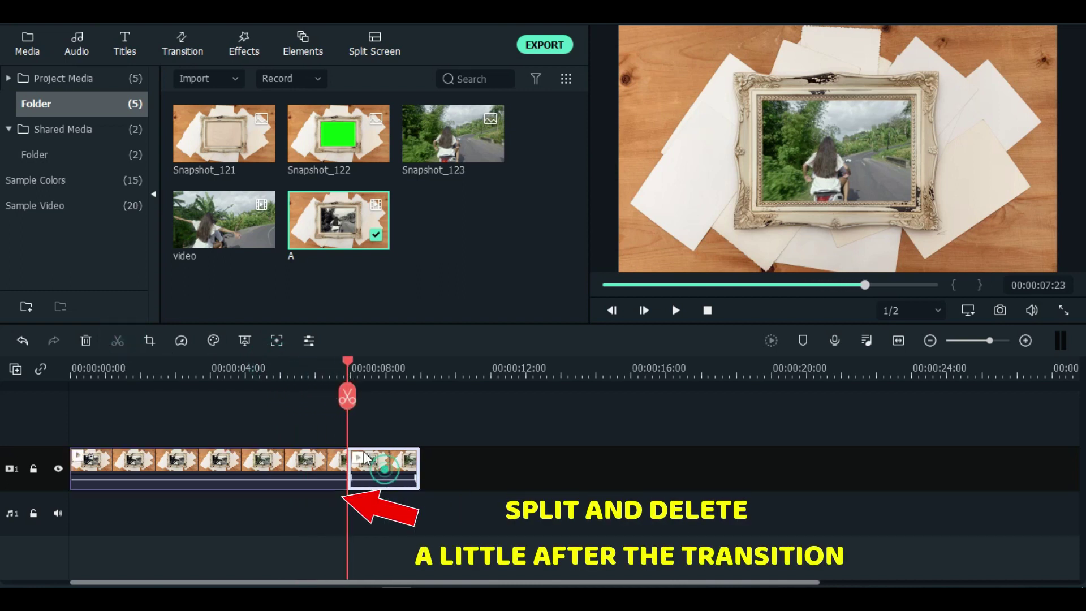
click(86, 341)
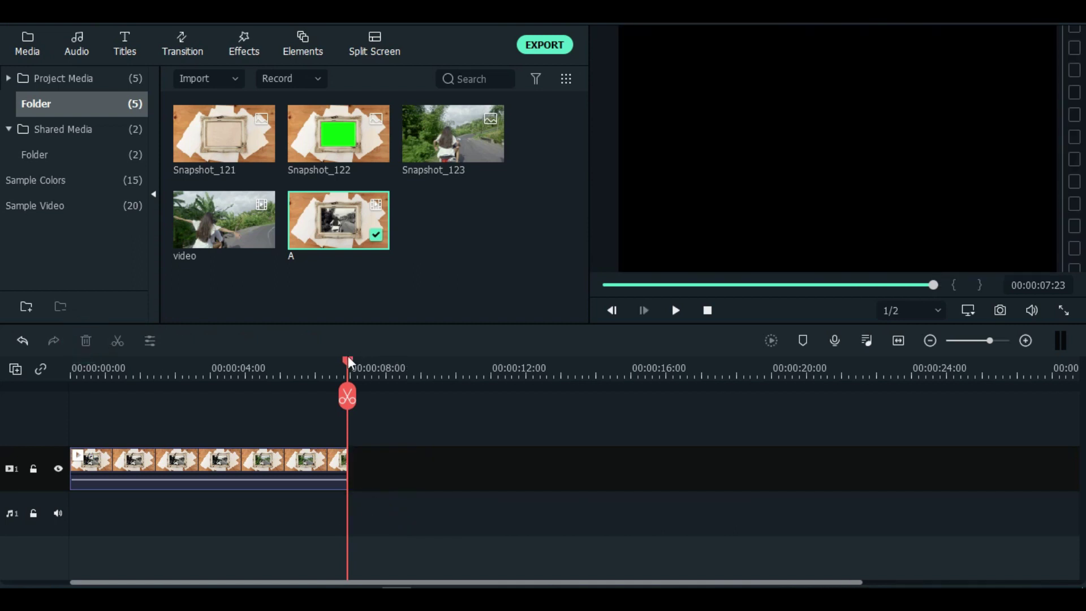
Step: Place the original video clip directly after clip A on track 1
drag(351, 361, 306, 362)
mouse_move(204, 211)
drag(187, 234, 362, 460)
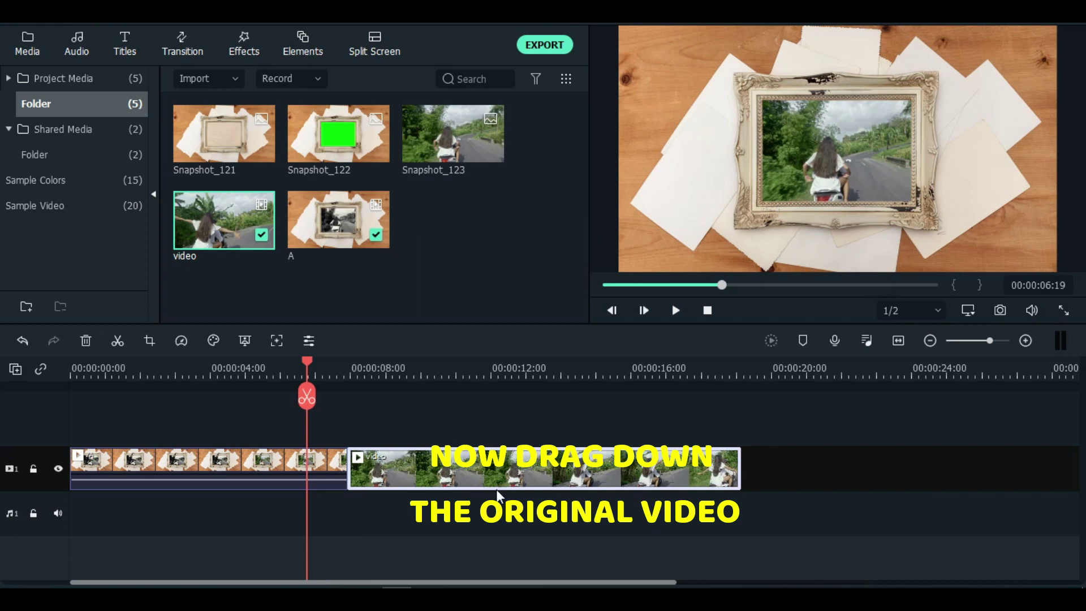
Step: Set the speed of the original video clip to 3.00x
right_click(501, 456)
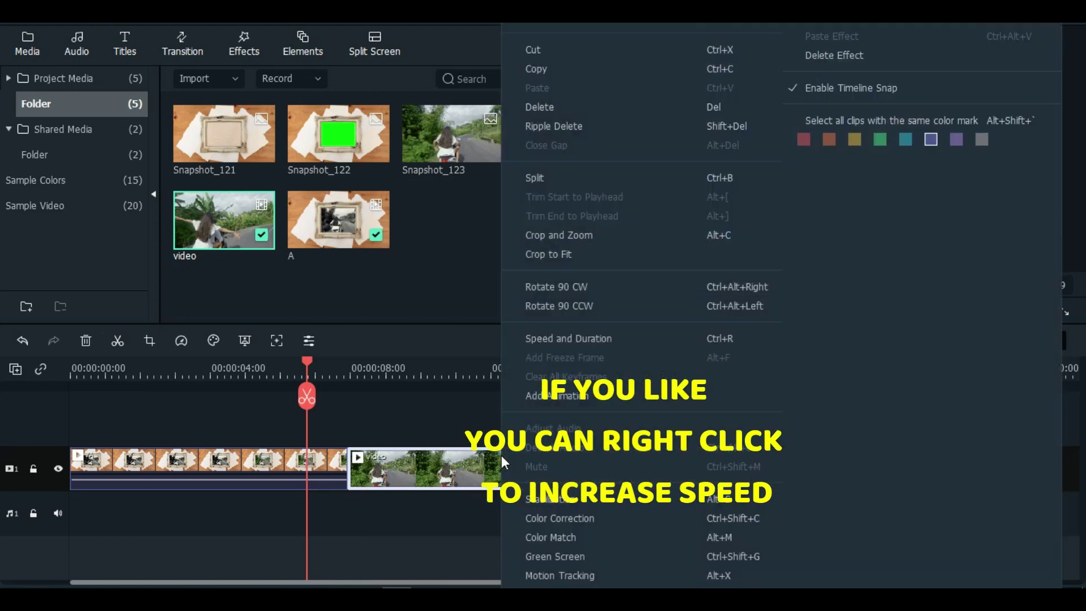
click(542, 339)
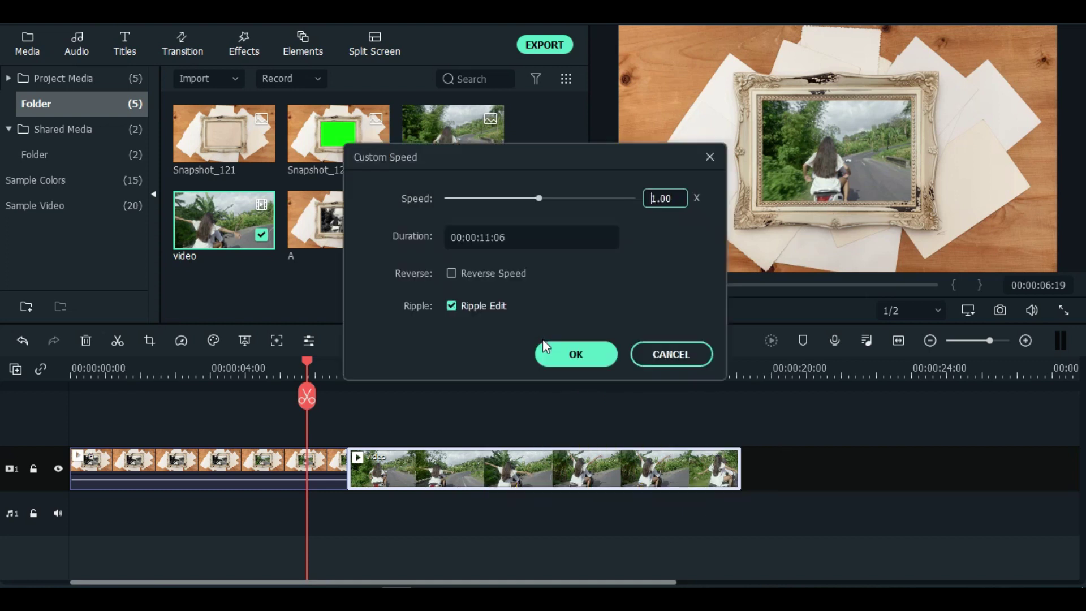
click(659, 199)
click(658, 198)
key(BackSpace)
text(3)
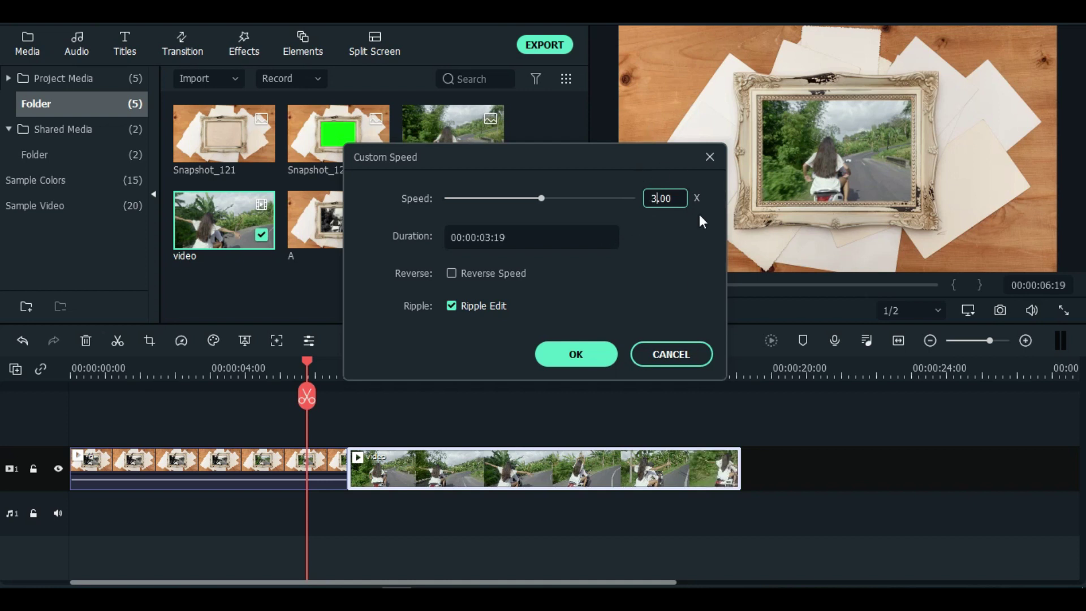
click(554, 357)
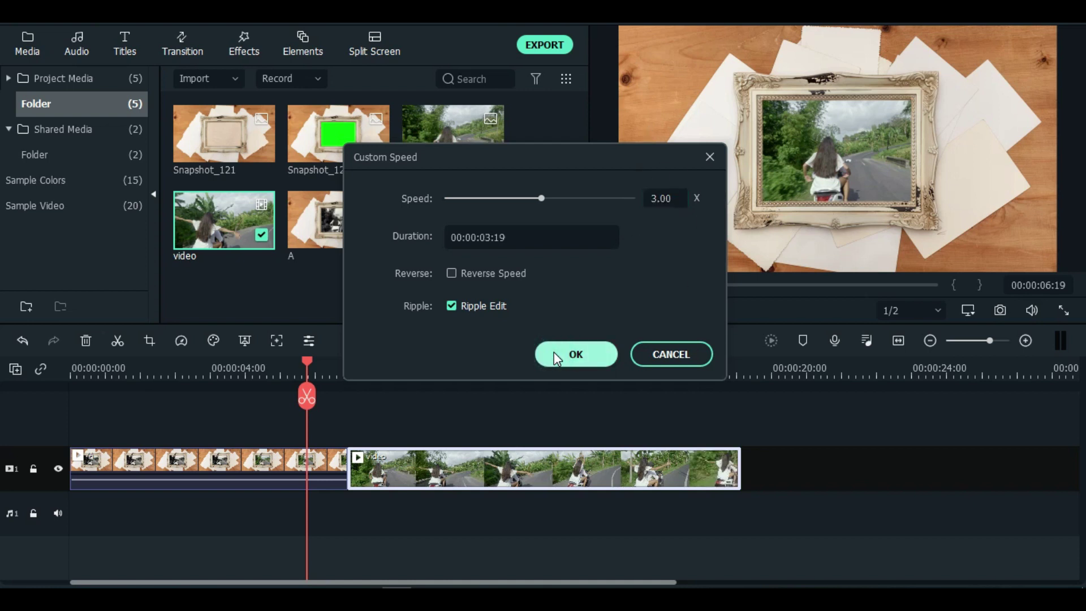
click(555, 353)
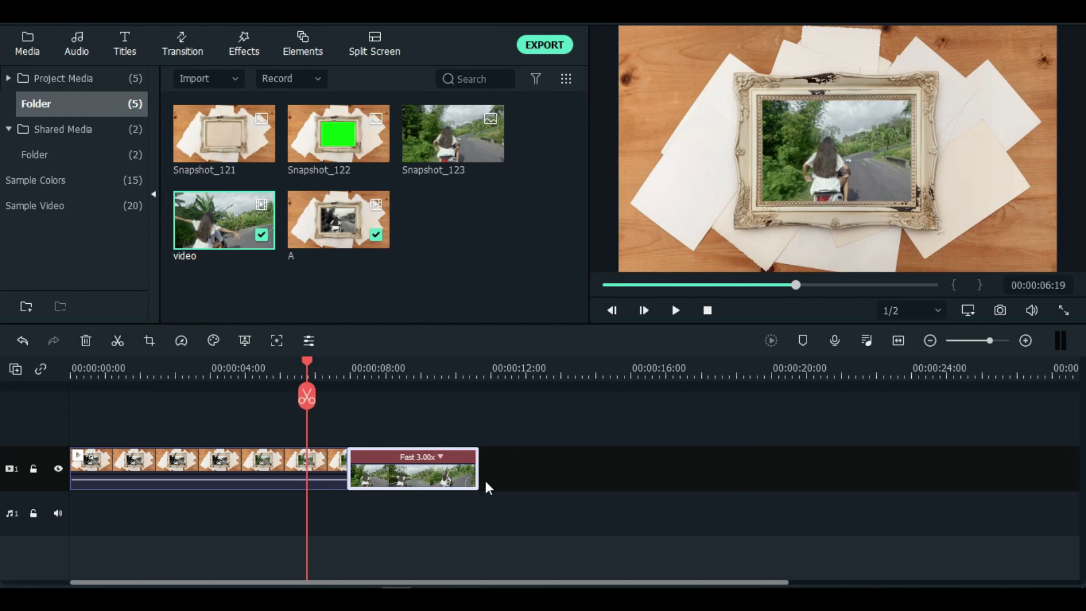
Step: Apply the Warp 7 transition between clip A and the original video
drag(306, 363, 246, 362)
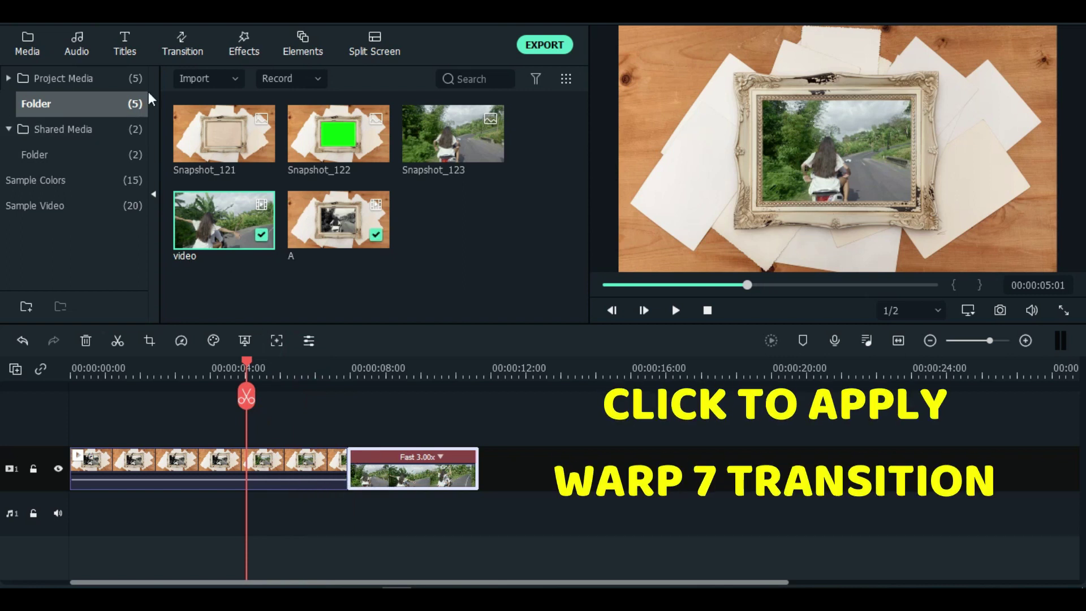
click(179, 45)
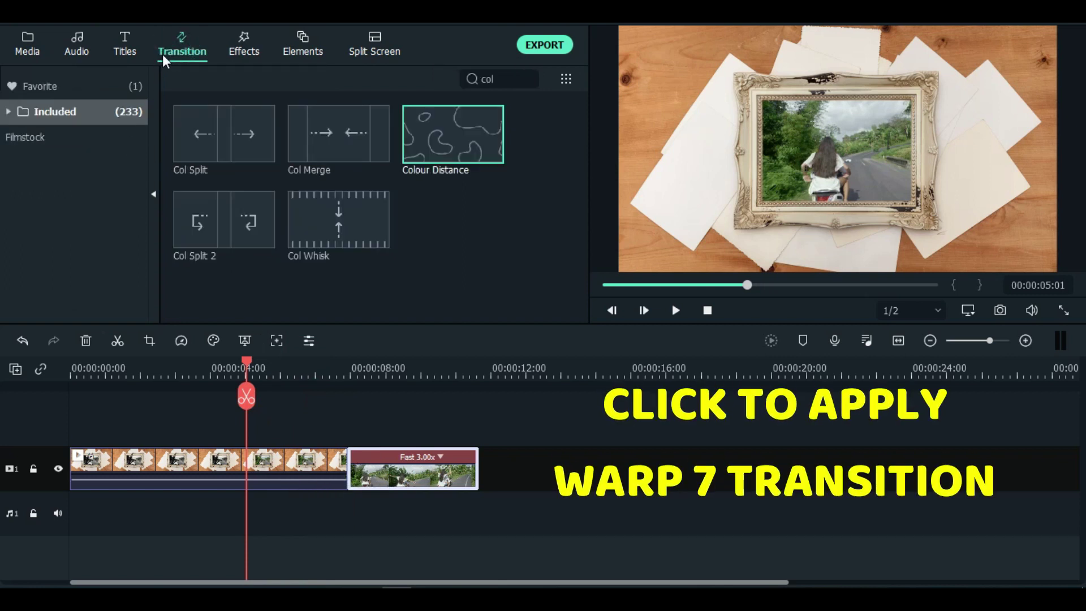
click(24, 111)
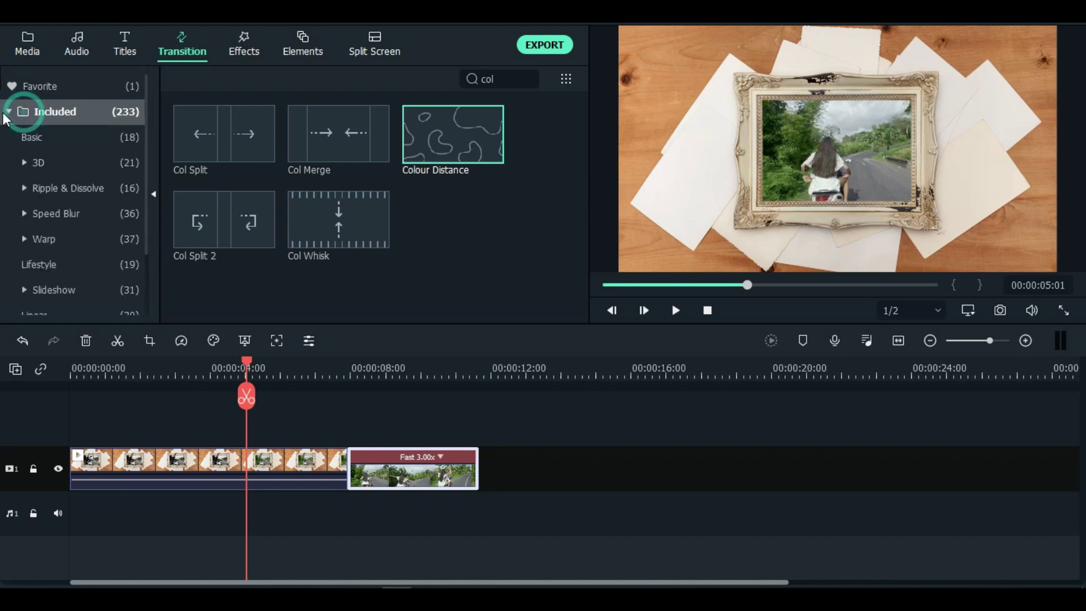
click(45, 239)
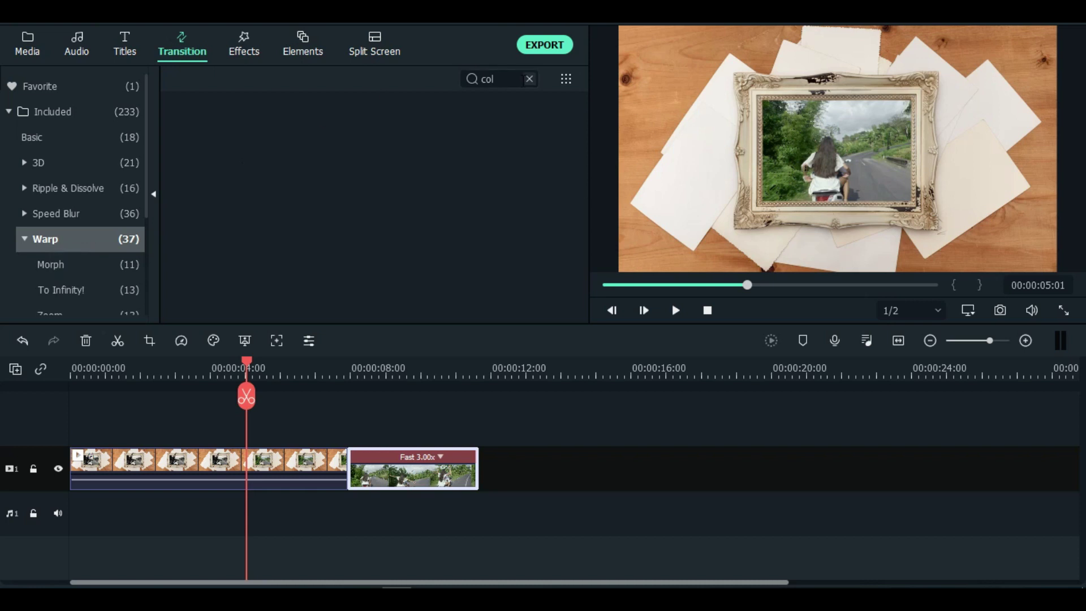
click(530, 79)
mouse_move(374, 201)
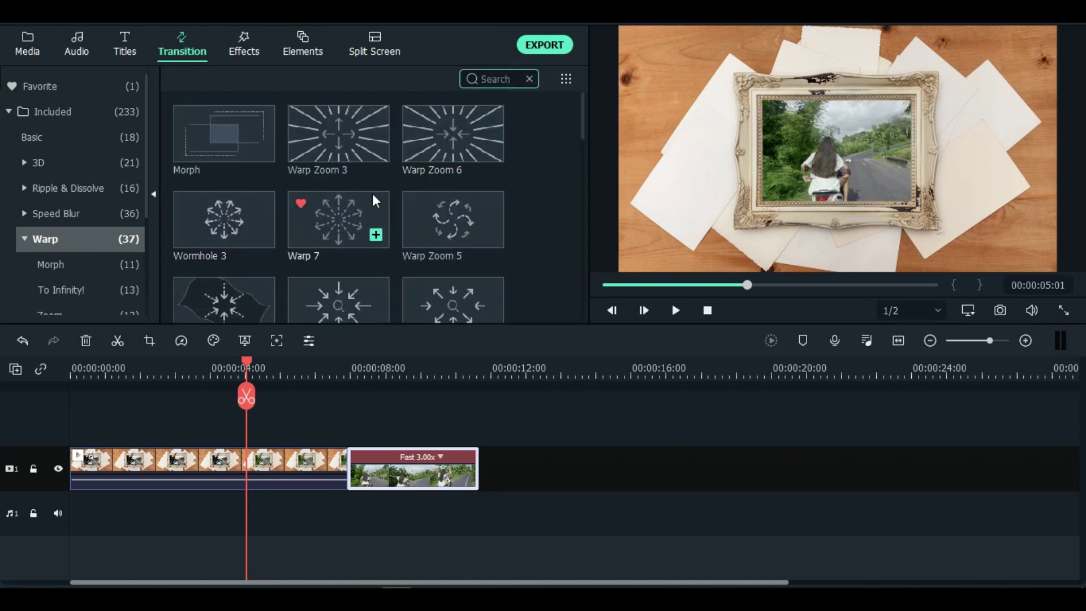
drag(311, 227, 343, 460)
Step: Split clip A at the start of the Warp 7 transition (00:00:06:23) and the video at its end (00:00:08:23)
drag(357, 362, 420, 371)
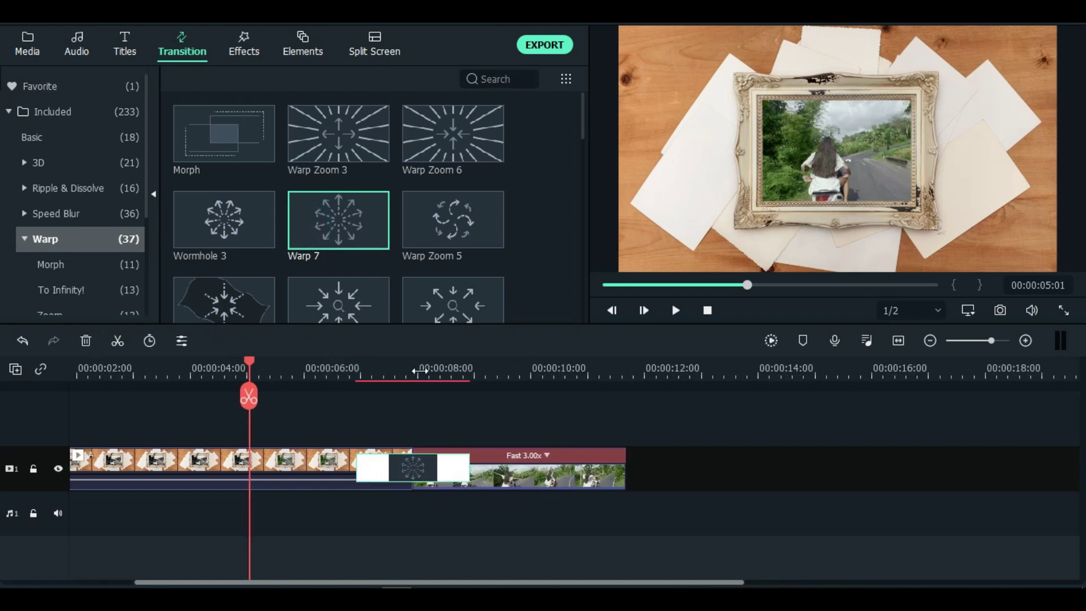
drag(249, 358, 356, 381)
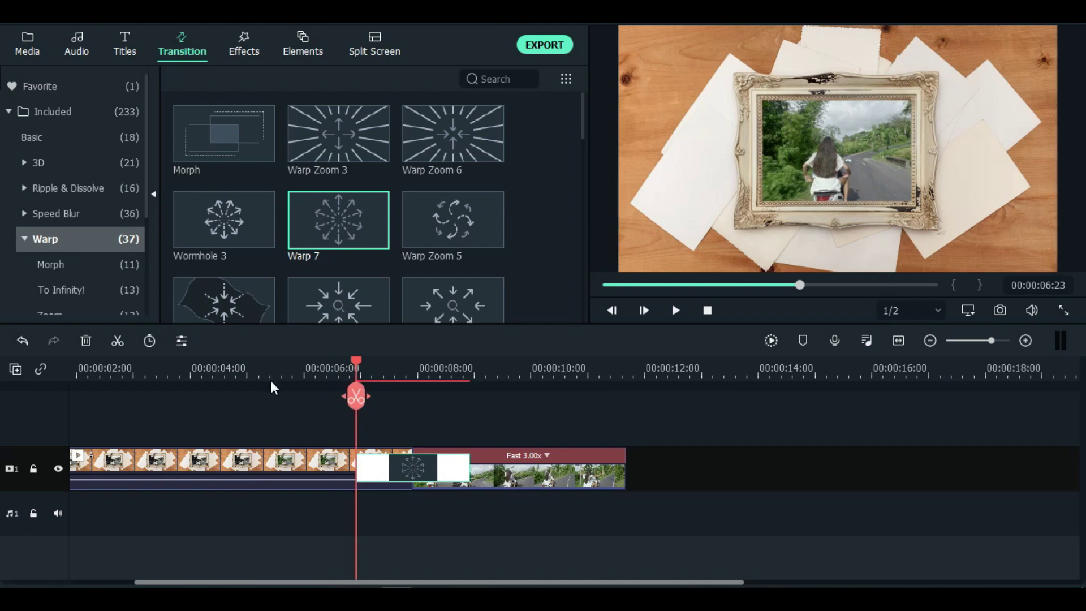
click(117, 340)
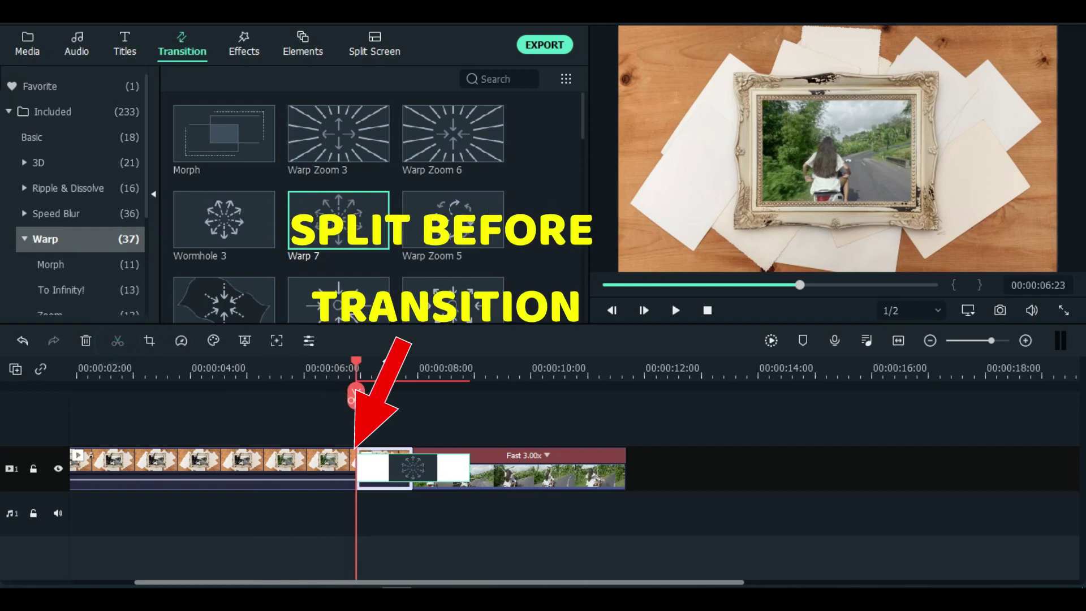
drag(361, 365, 473, 396)
click(124, 341)
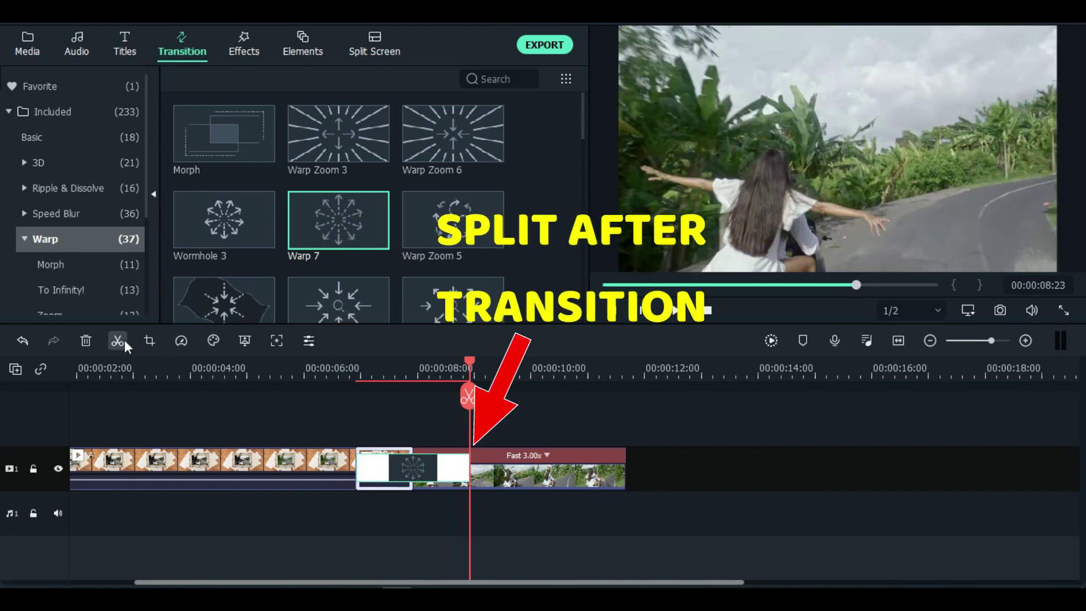
click(121, 340)
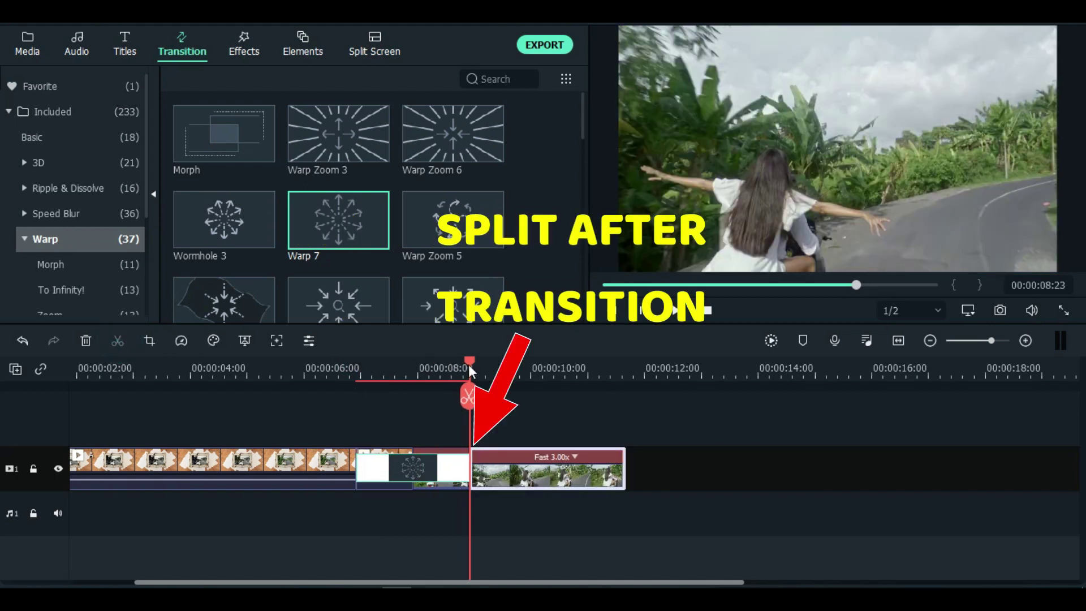
Step: Open Pan & Zoom for the split segment of clip A under the Warp 7 transition and set its ratio to Original Ratio
drag(468, 364, 368, 373)
click(288, 368)
scroll(424, 371, up, 2)
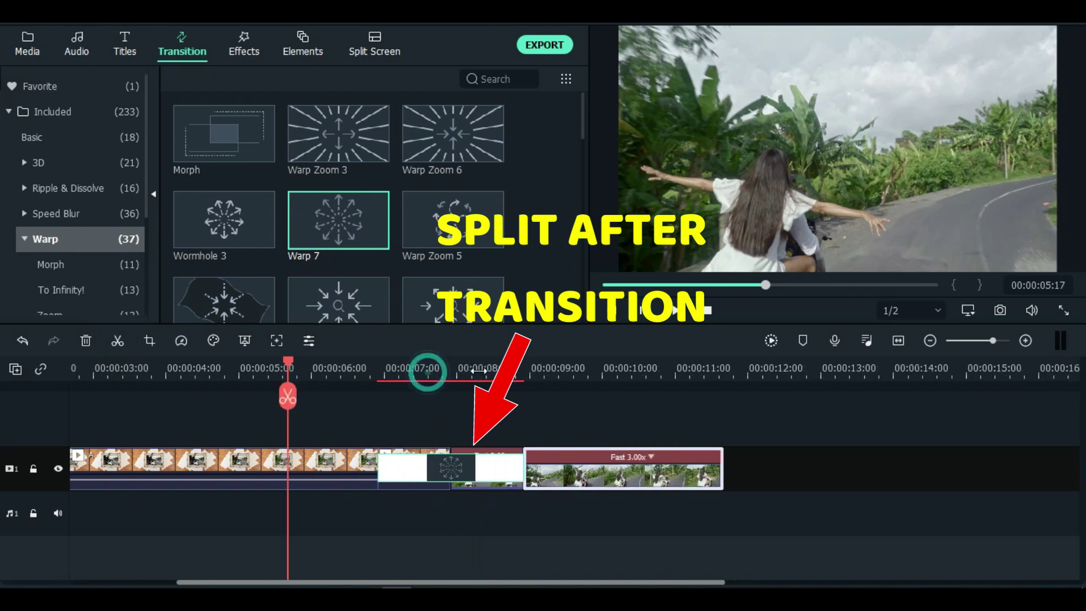
click(427, 457)
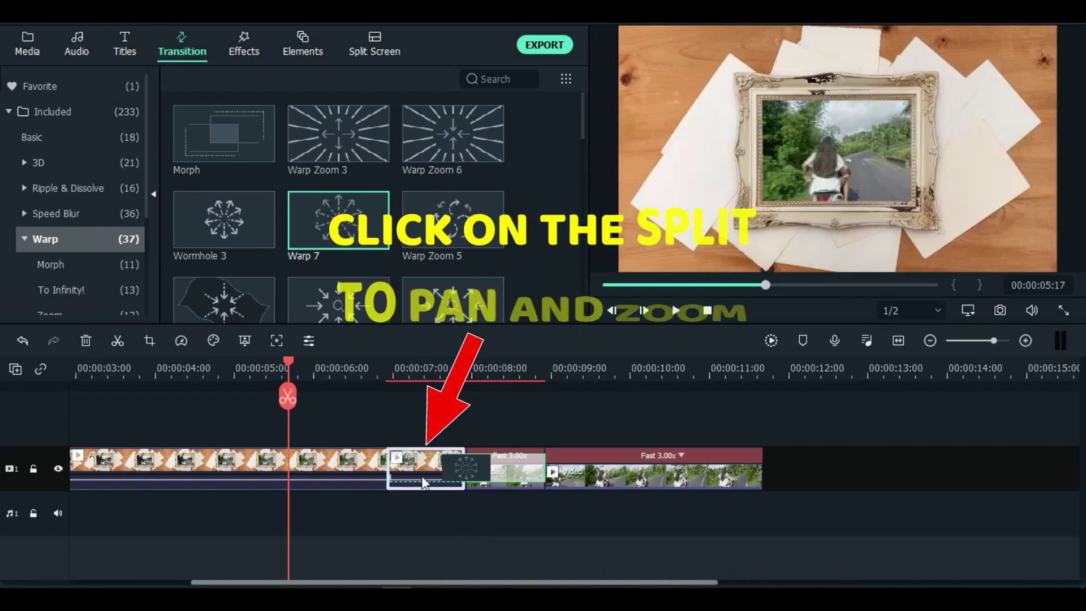
right_click(430, 461)
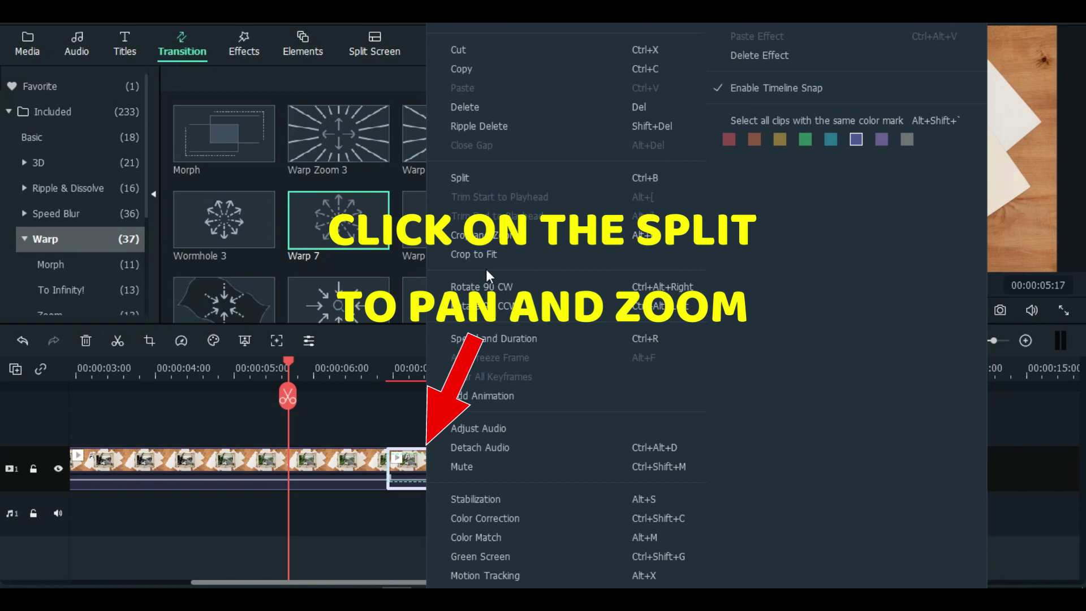
click(486, 241)
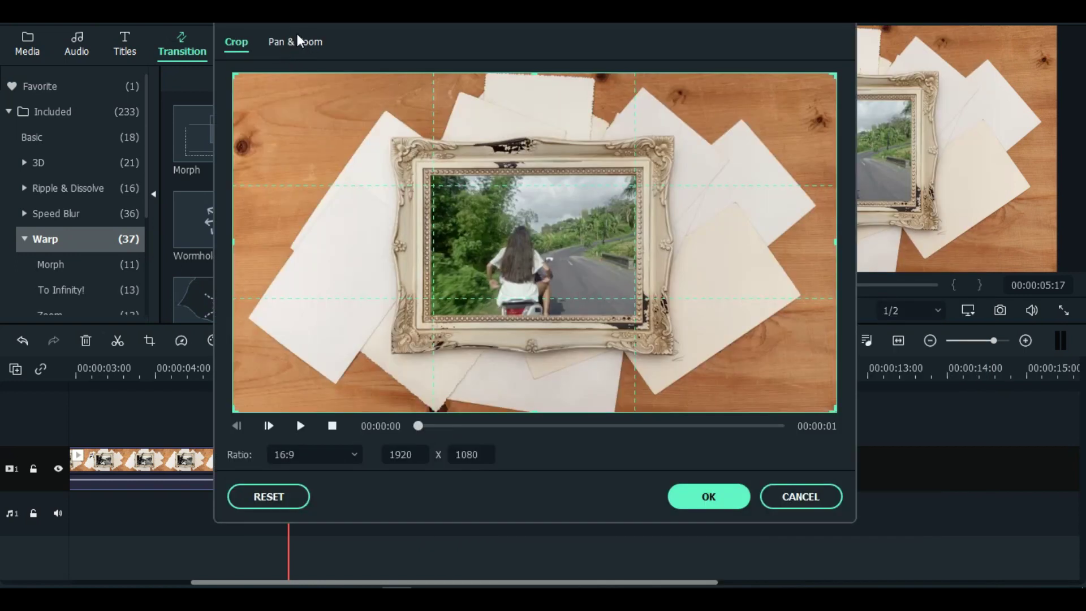
click(295, 39)
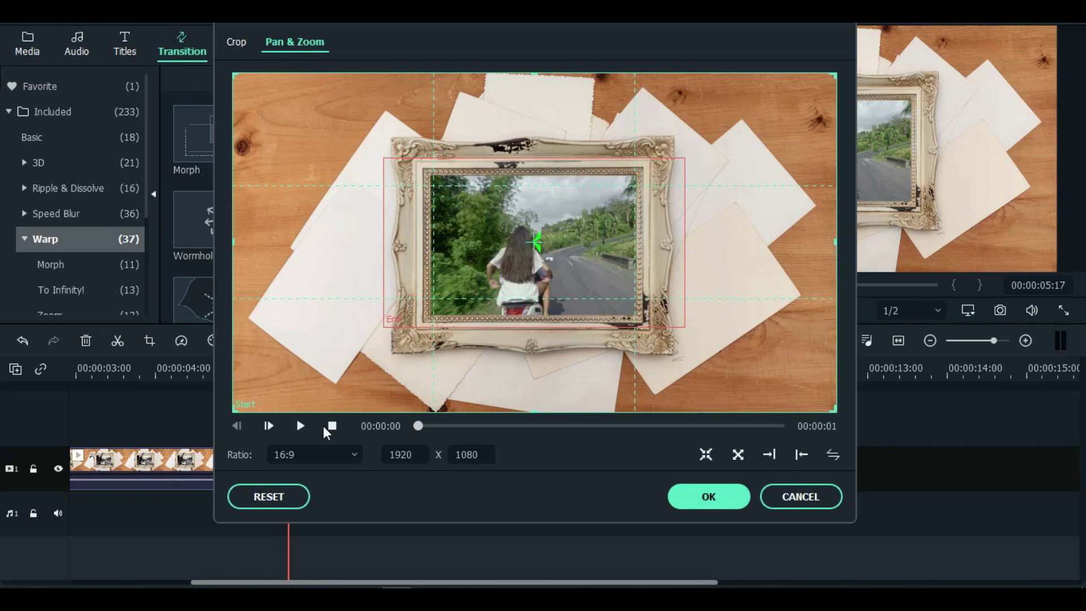
click(355, 454)
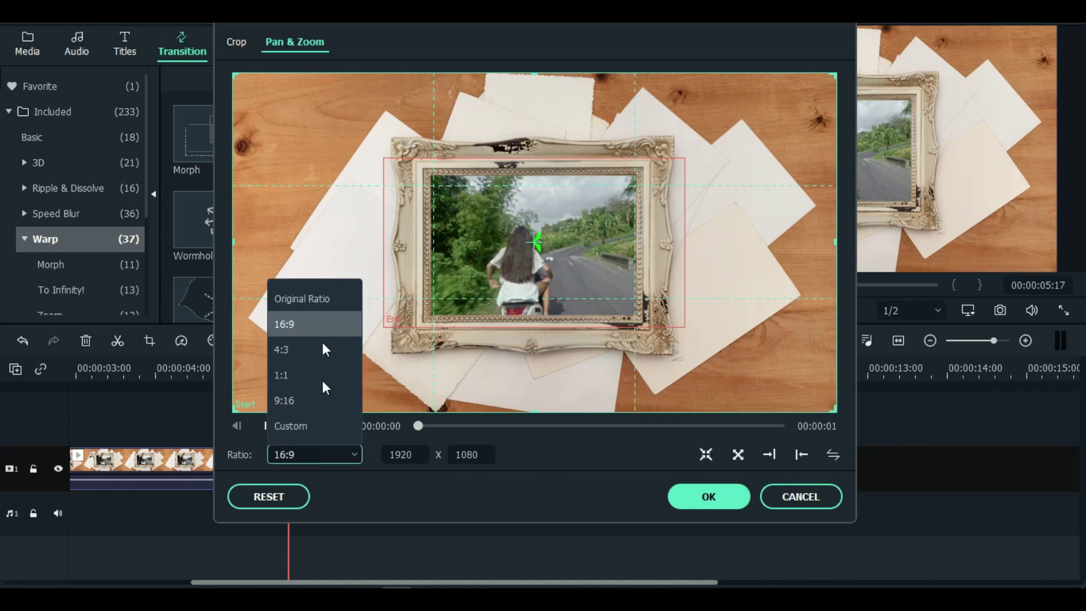
click(317, 300)
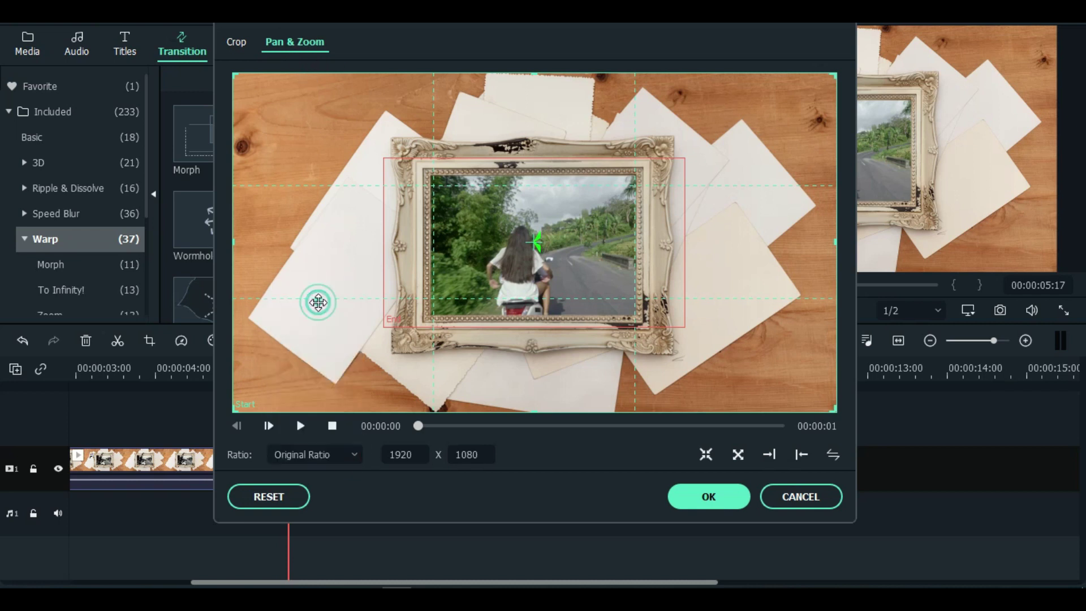
Step: Enlarge the Pan & Zoom end frame to about 1554 × 874 around the picture frame and apply it
click(511, 263)
drag(385, 325, 295, 376)
drag(682, 159, 769, 109)
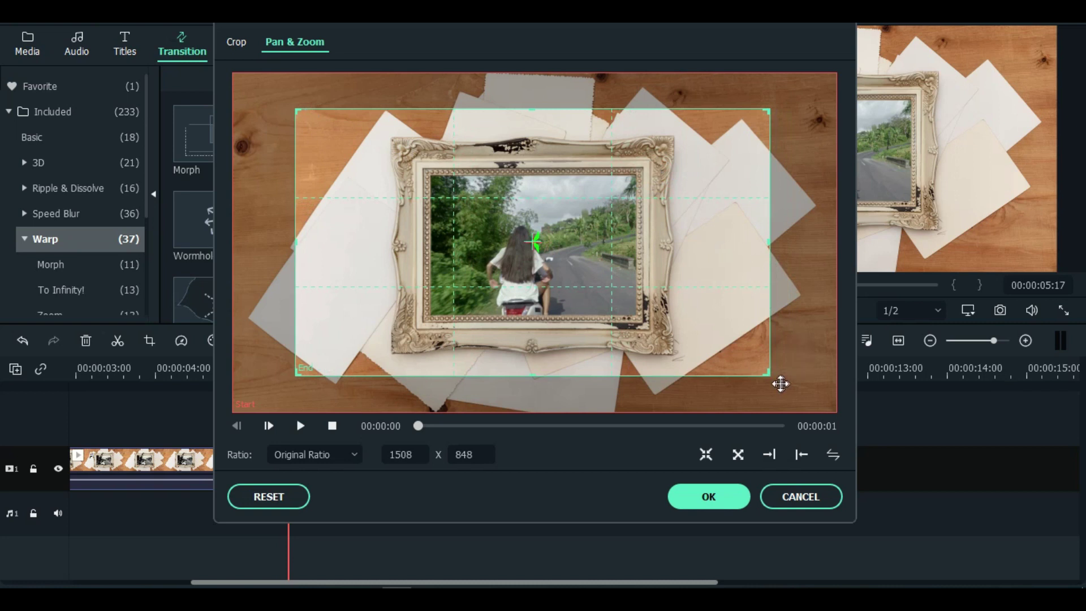
drag(766, 372, 795, 394)
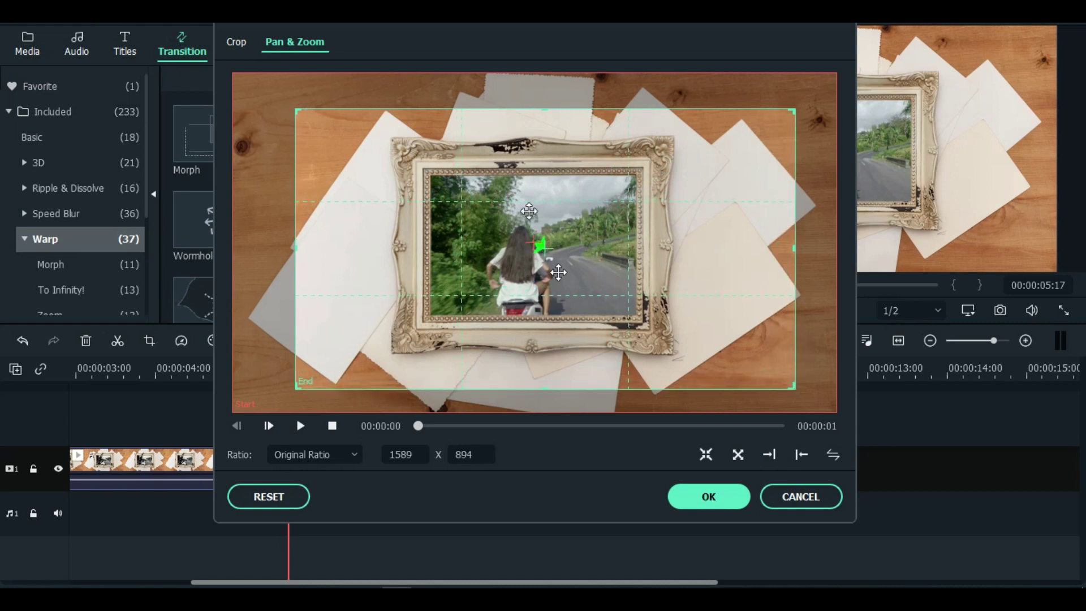
drag(609, 219, 594, 215)
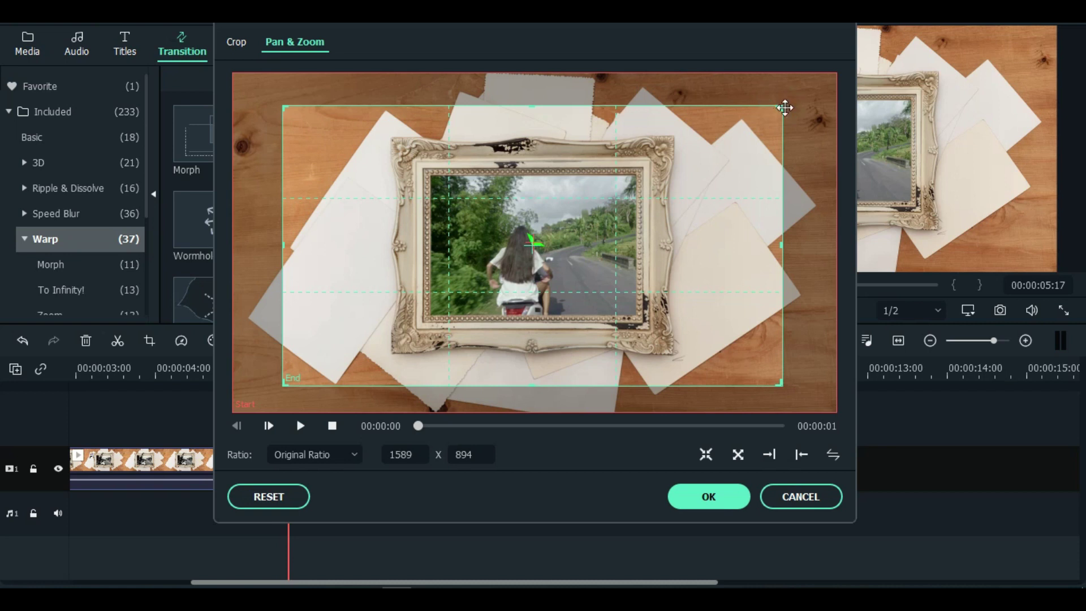
drag(778, 107, 773, 112)
drag(691, 158, 705, 151)
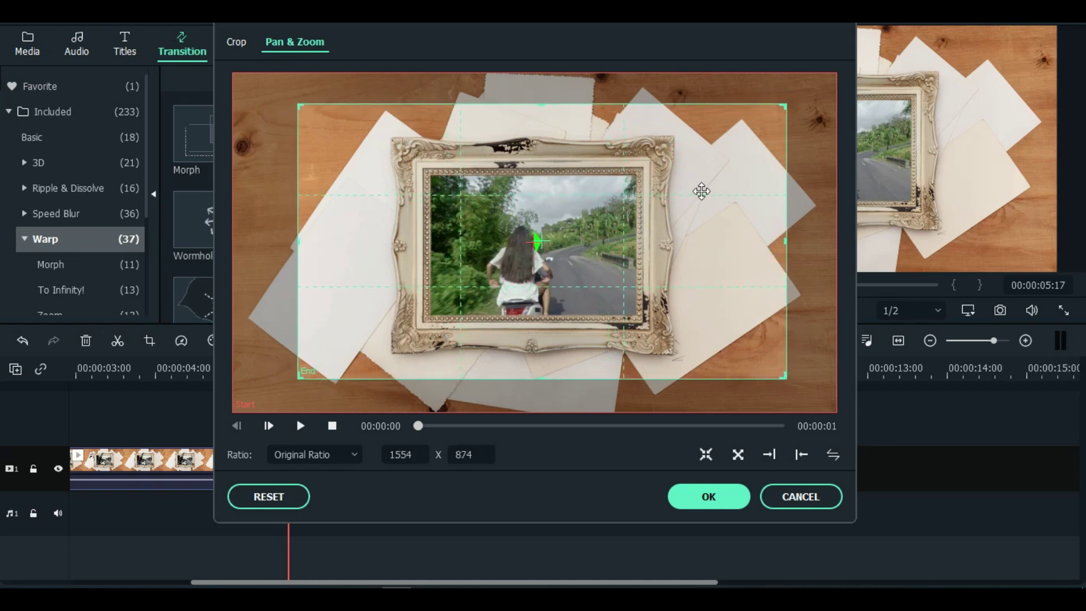
click(726, 503)
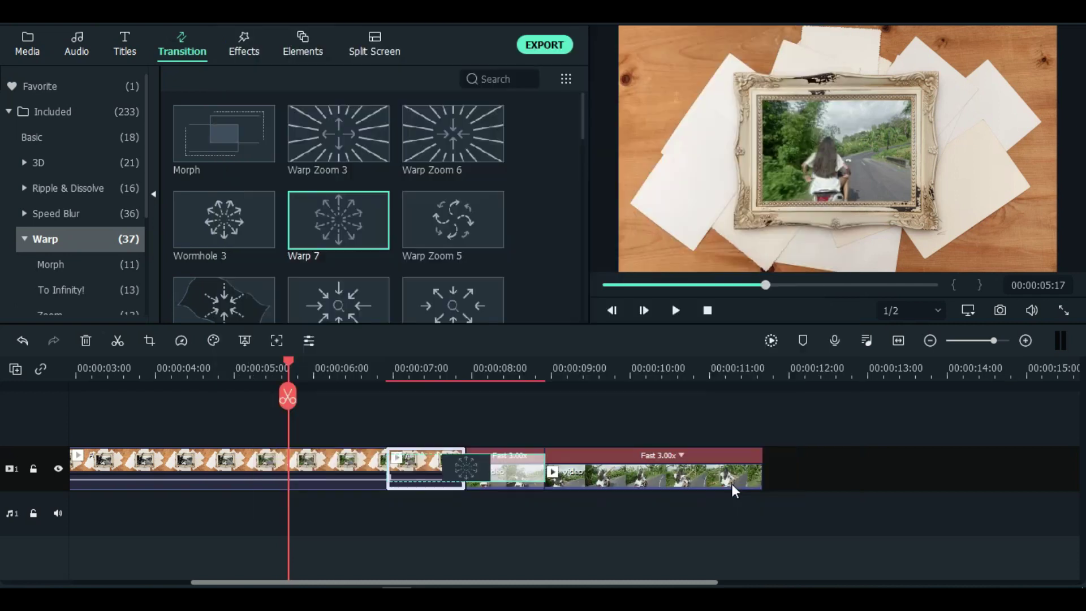
Step: Open Pan & Zoom for the short video segment in the second half of the Warp 7 transition
right_click(487, 453)
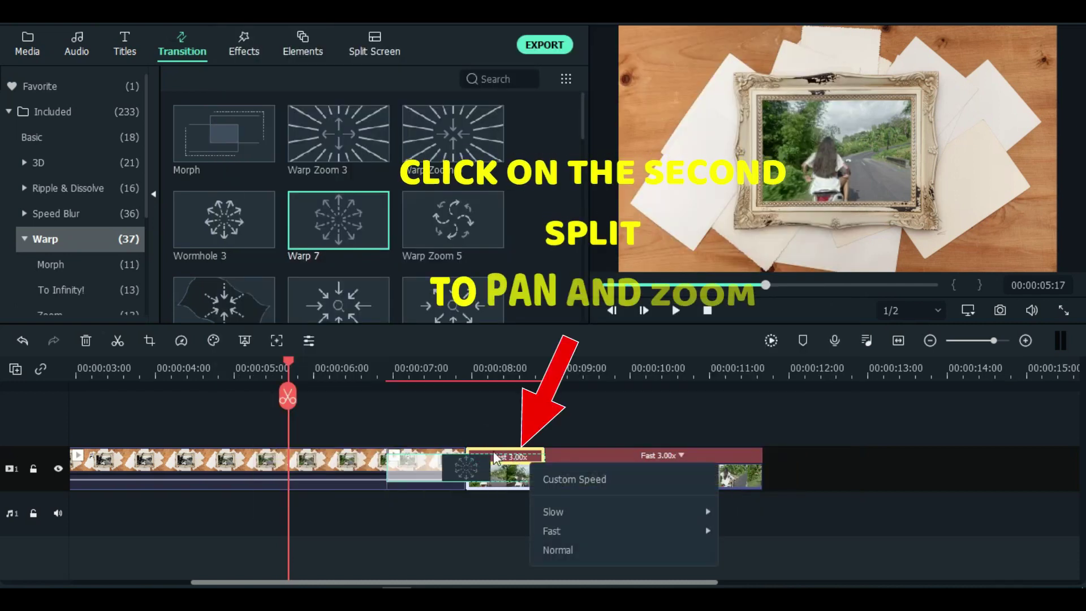
click(490, 482)
right_click(488, 482)
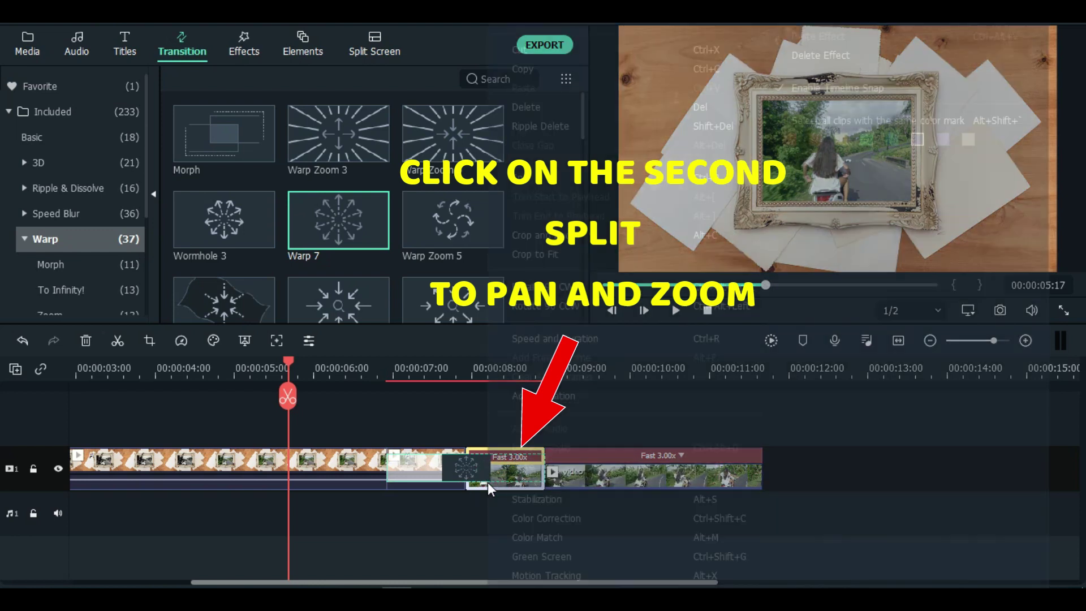
click(544, 237)
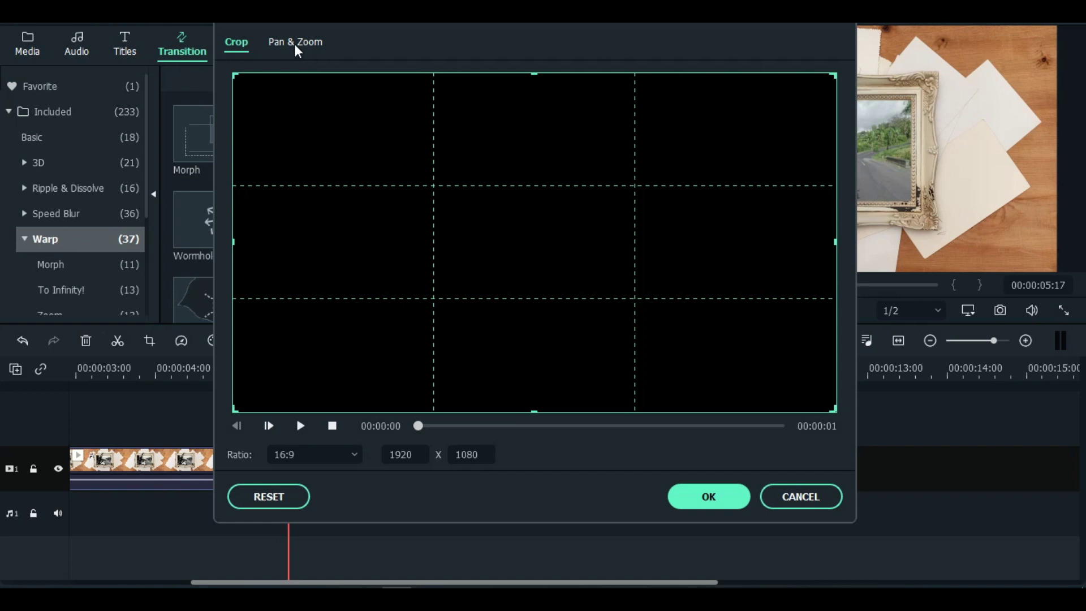
click(296, 49)
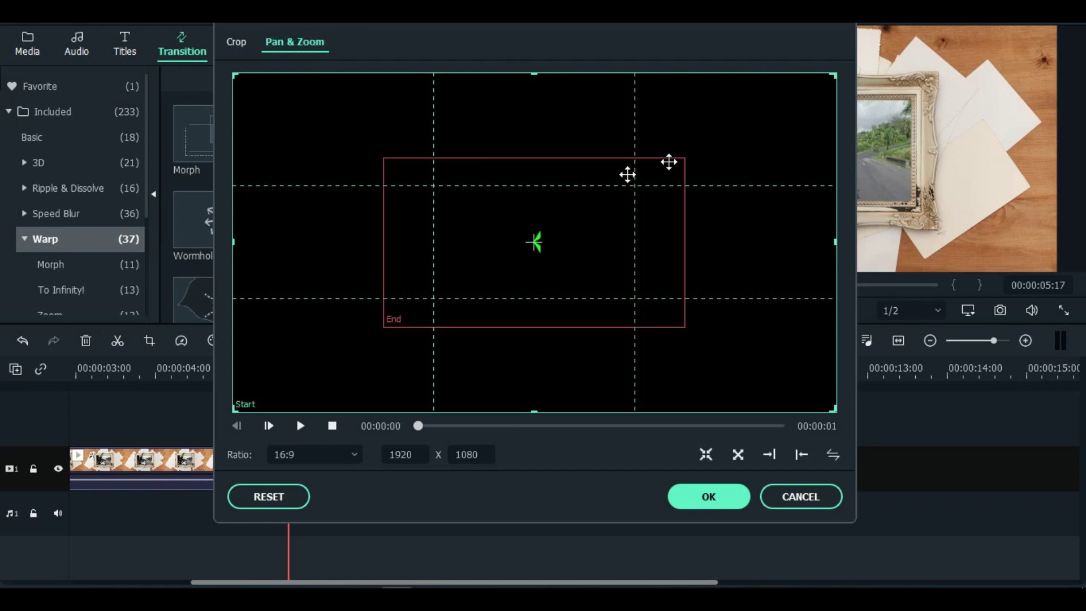
Step: Enlarge the end frame to about 1435 × 807, swap the start and end frames, and apply the zoom
click(612, 184)
drag(680, 160, 676, 187)
drag(729, 149, 765, 125)
drag(713, 170, 692, 179)
drag(742, 136, 758, 121)
drag(699, 179, 683, 176)
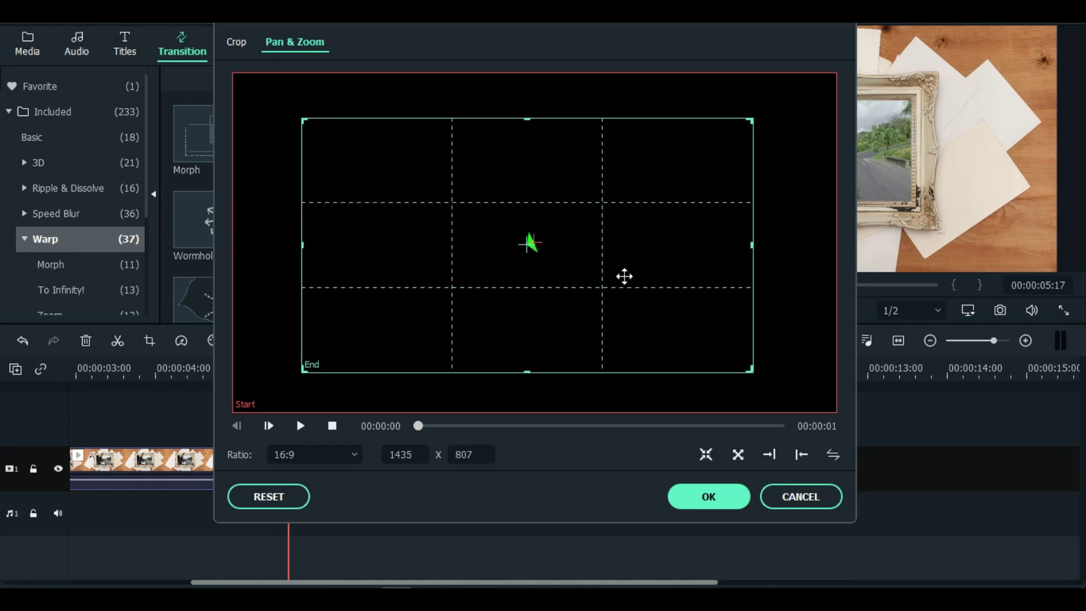
click(833, 454)
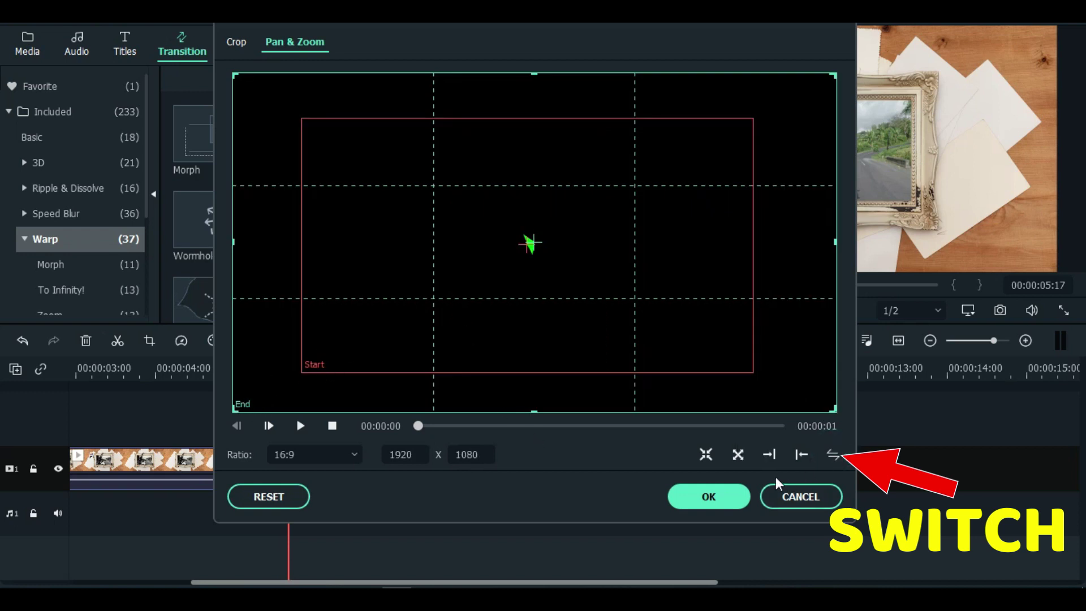
click(715, 497)
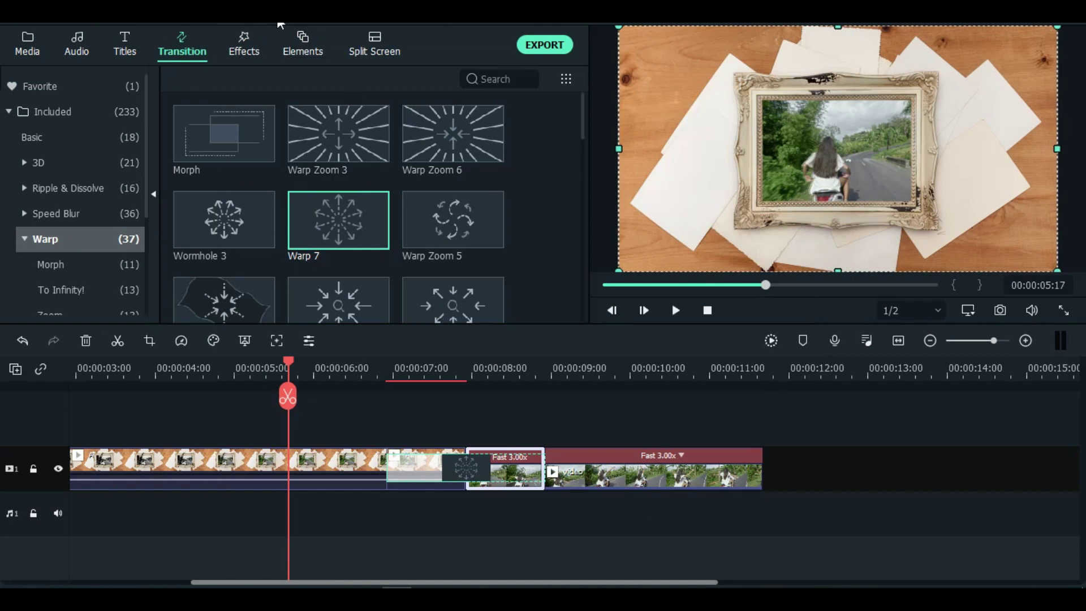
Step: Find the Chromatic Aberration effect, place it on track 2 above the Warp 7 transition and shorten it to cover the transition's middle
click(249, 51)
click(497, 79)
text(b)
click(527, 80)
click(511, 79)
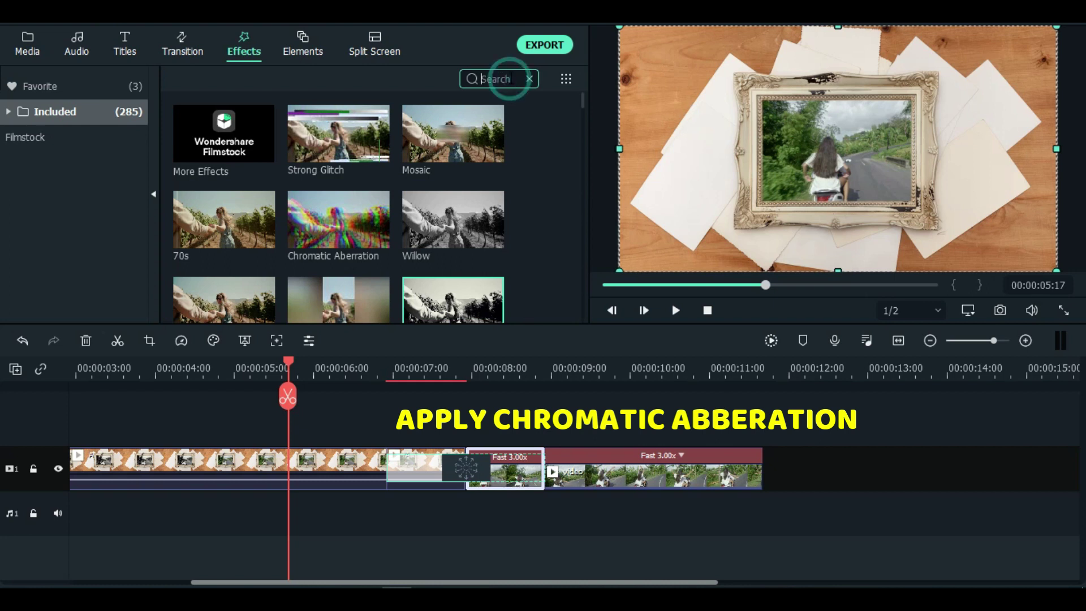
text(CH)
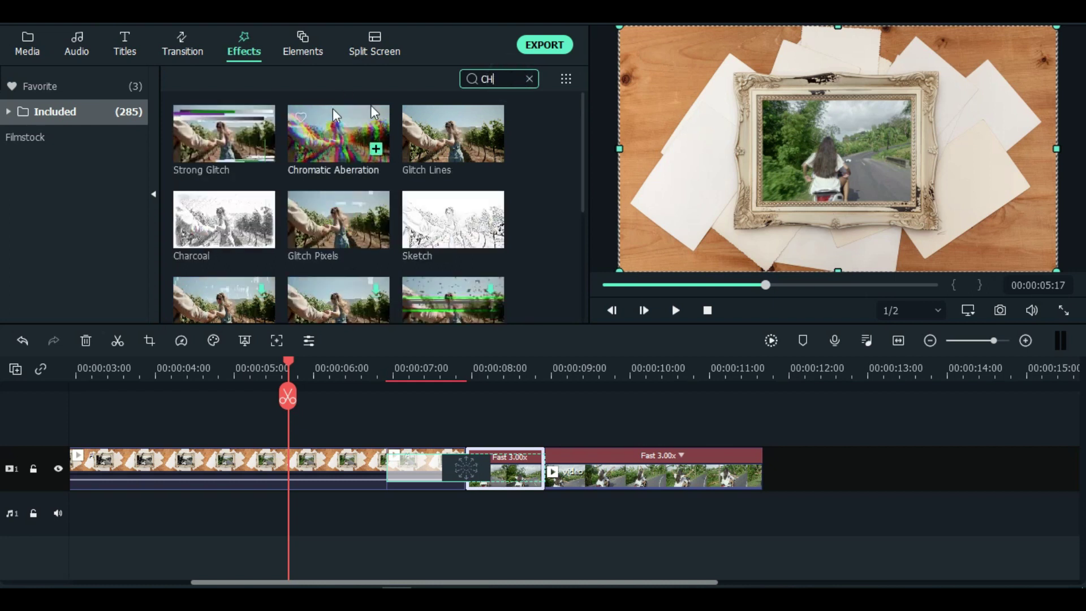
drag(309, 139, 439, 428)
drag(830, 459, 494, 463)
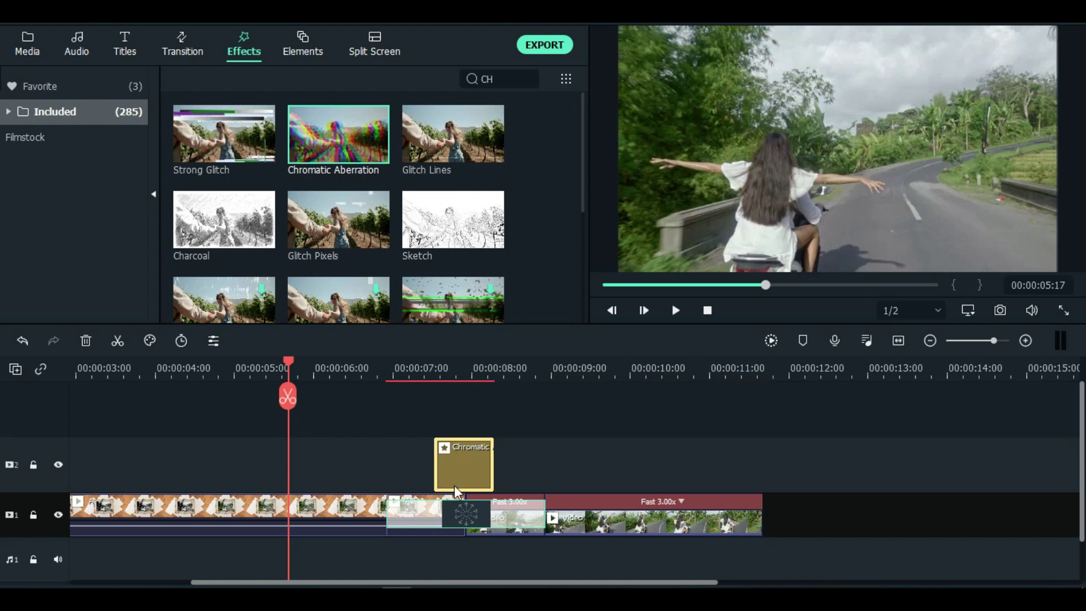
click(600, 526)
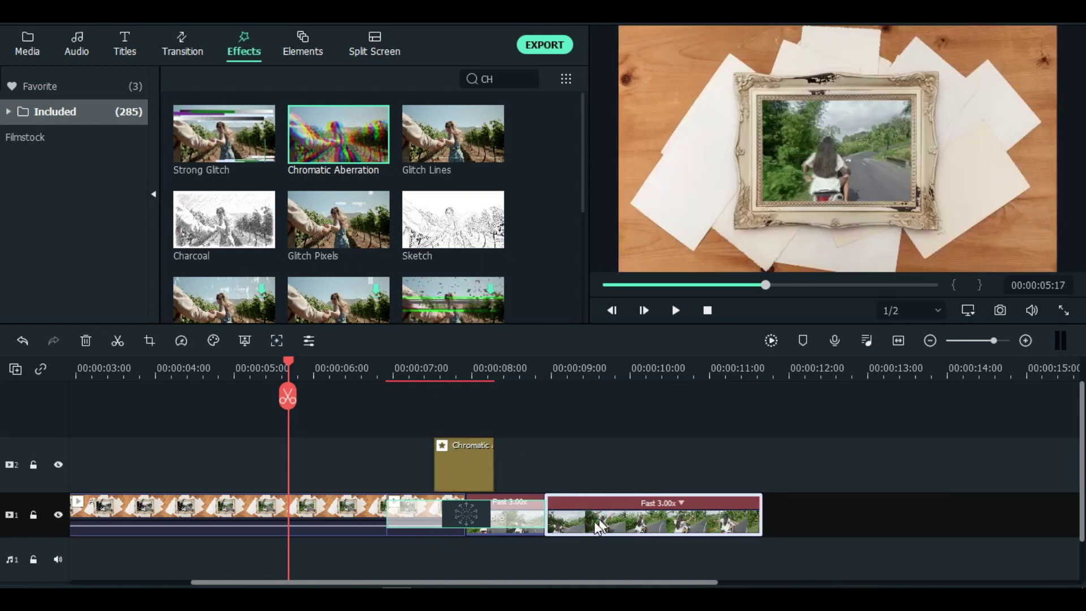
Step: Set the Chromatic Aberration effect's Fade to 0.10 and Alpha to 74
double_click(474, 463)
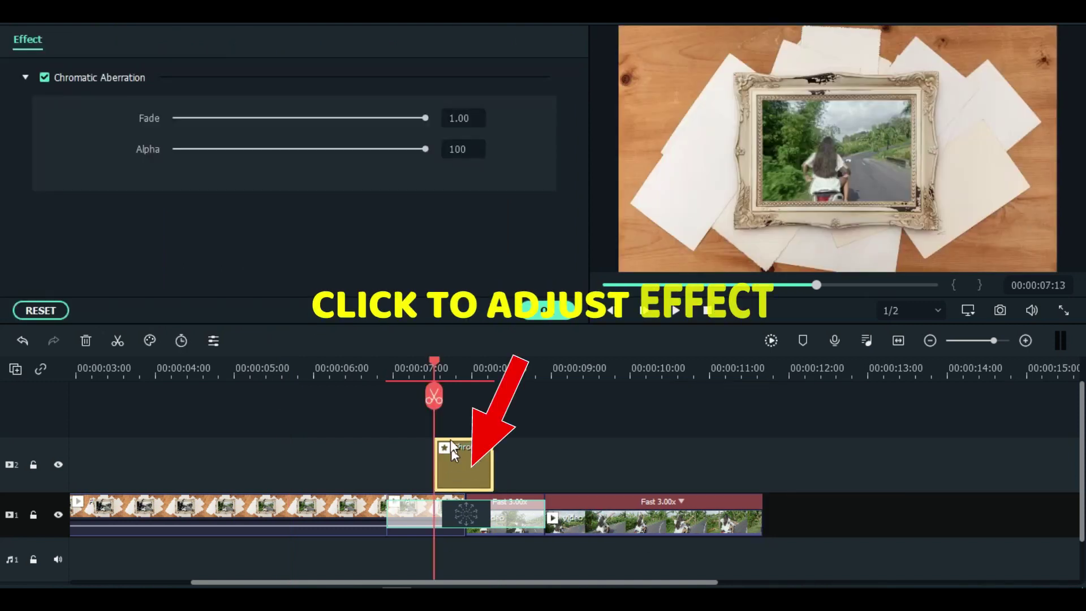
drag(426, 118, 311, 121)
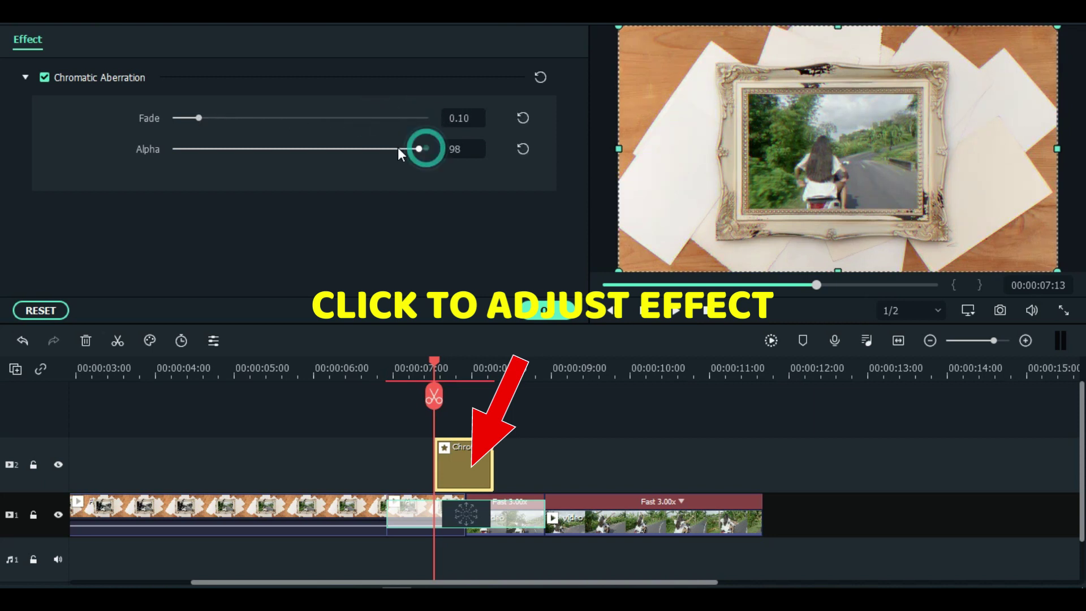
drag(398, 148, 361, 146)
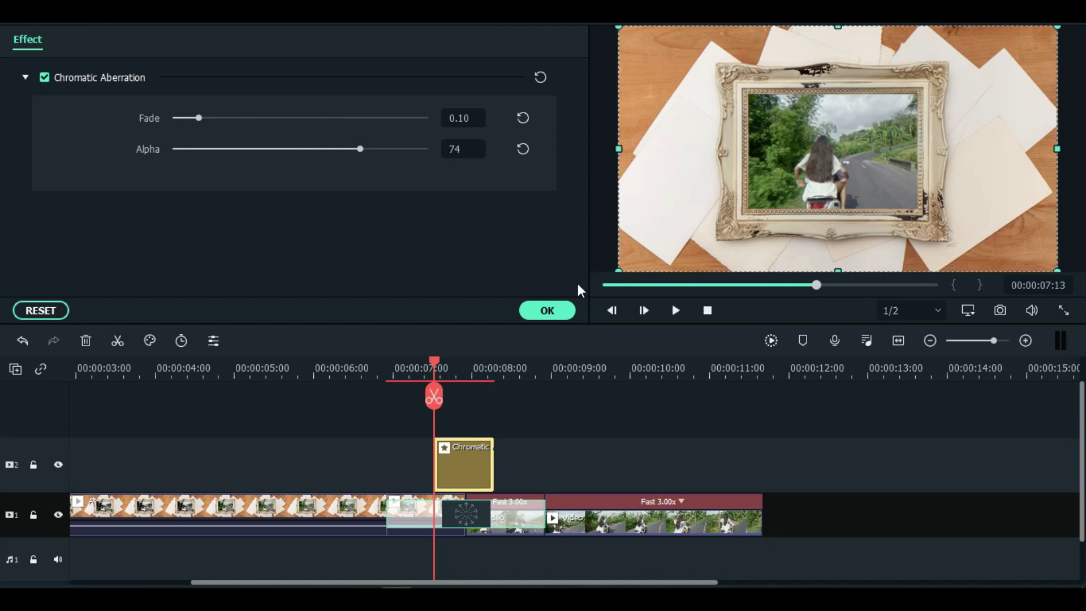
click(568, 313)
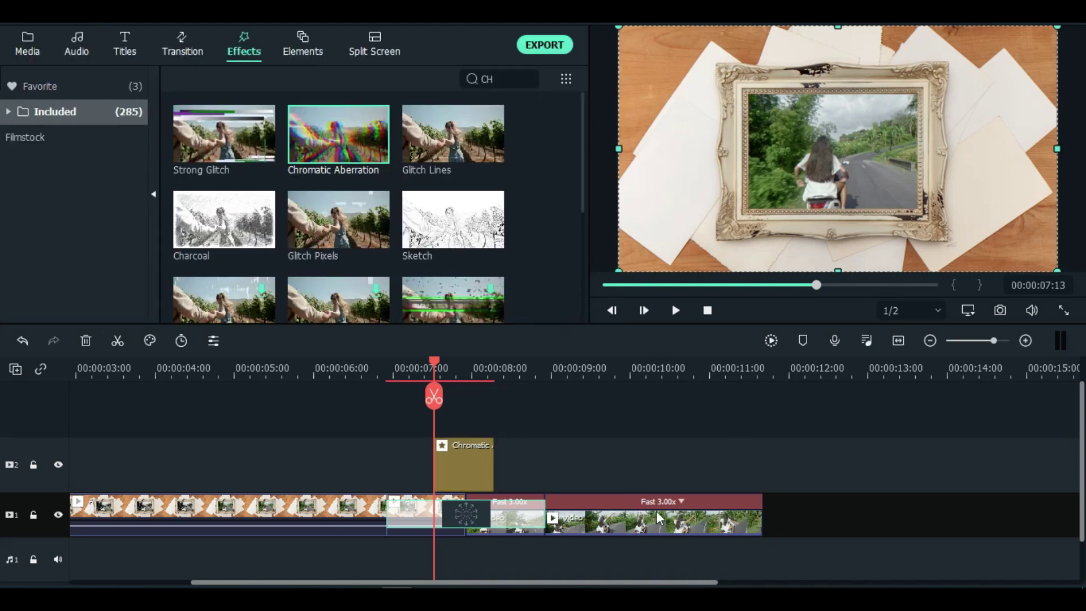
Step: Apply the Harry Potter 3D LUT to the video segment after the Warp 7 transition
click(613, 519)
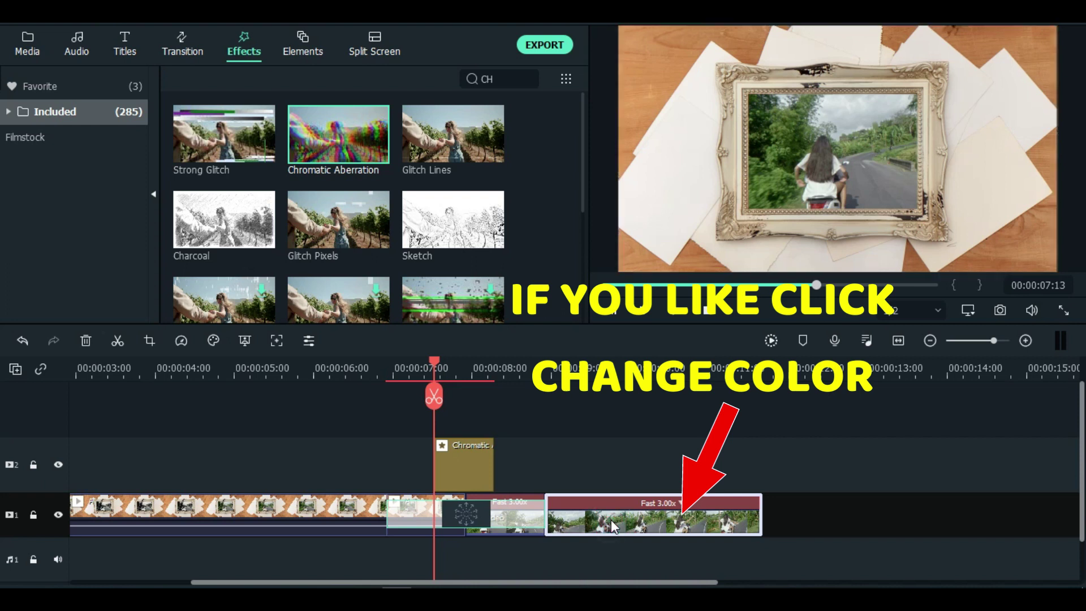
double_click(614, 523)
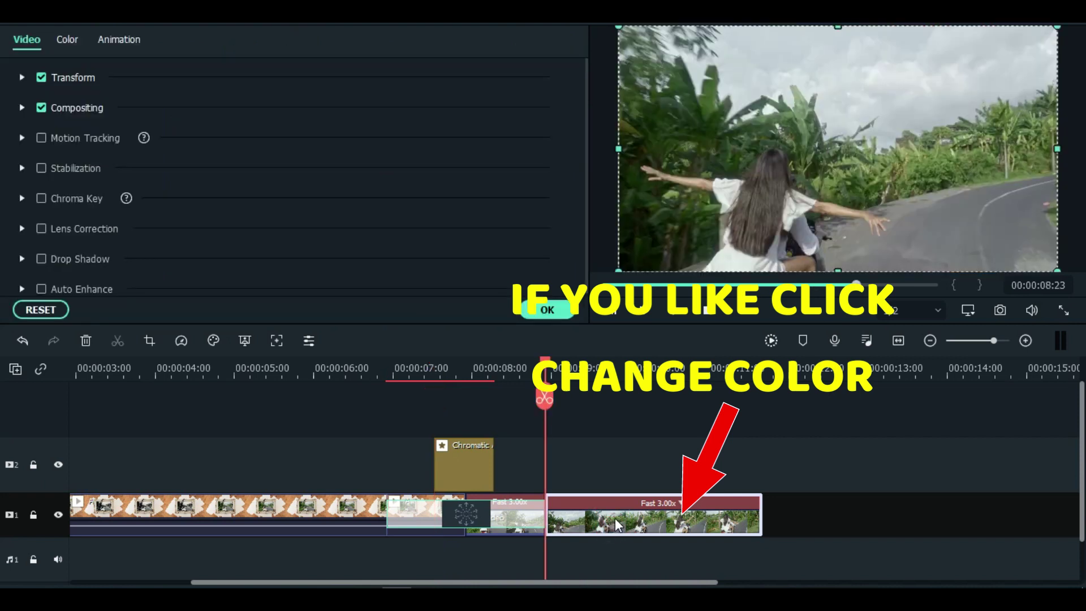
click(66, 43)
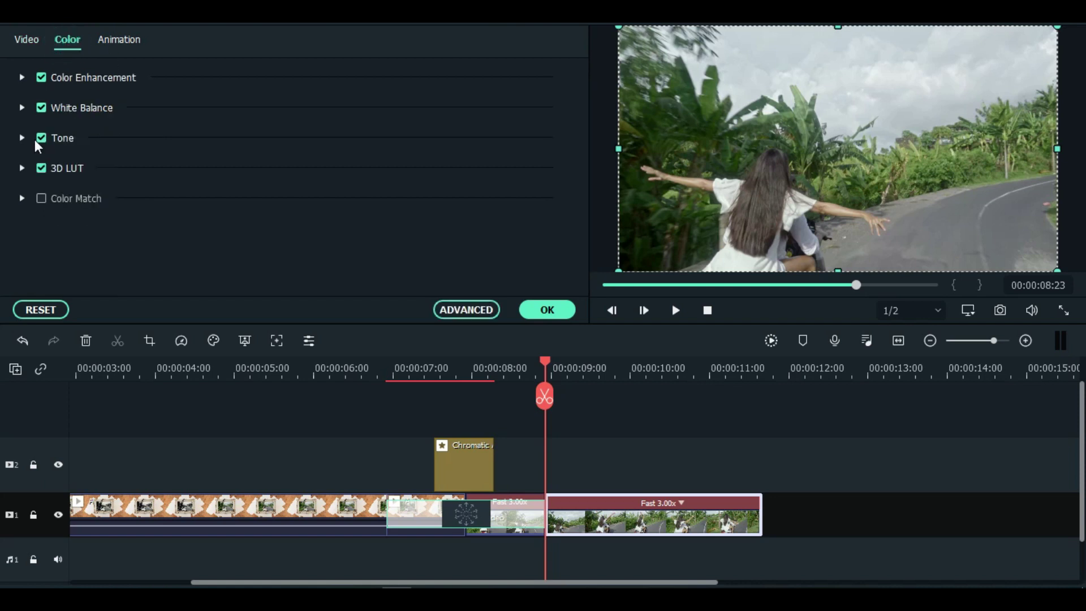
click(21, 168)
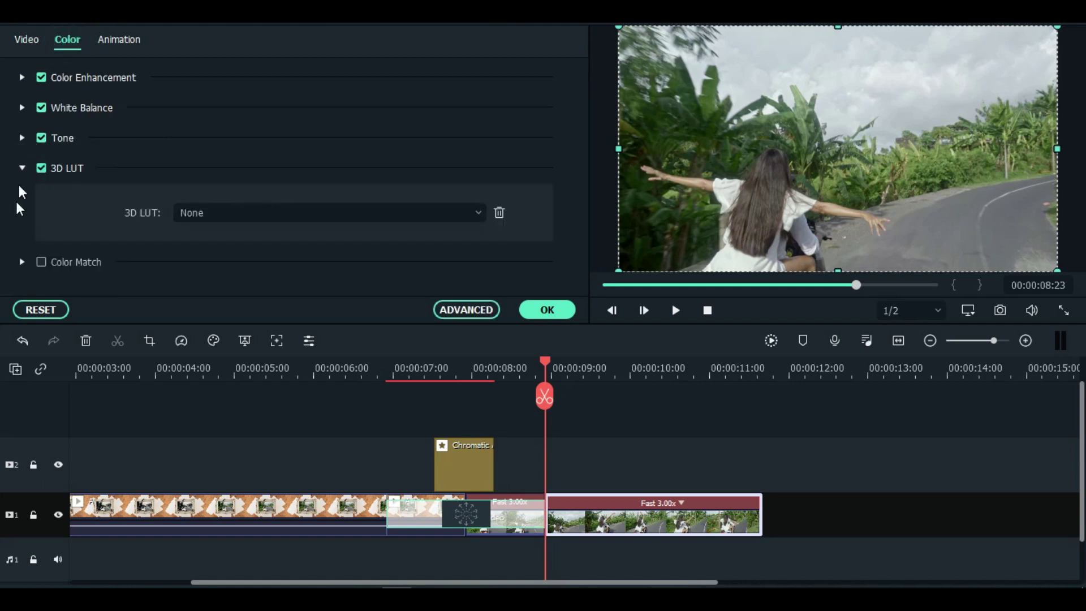
click(477, 213)
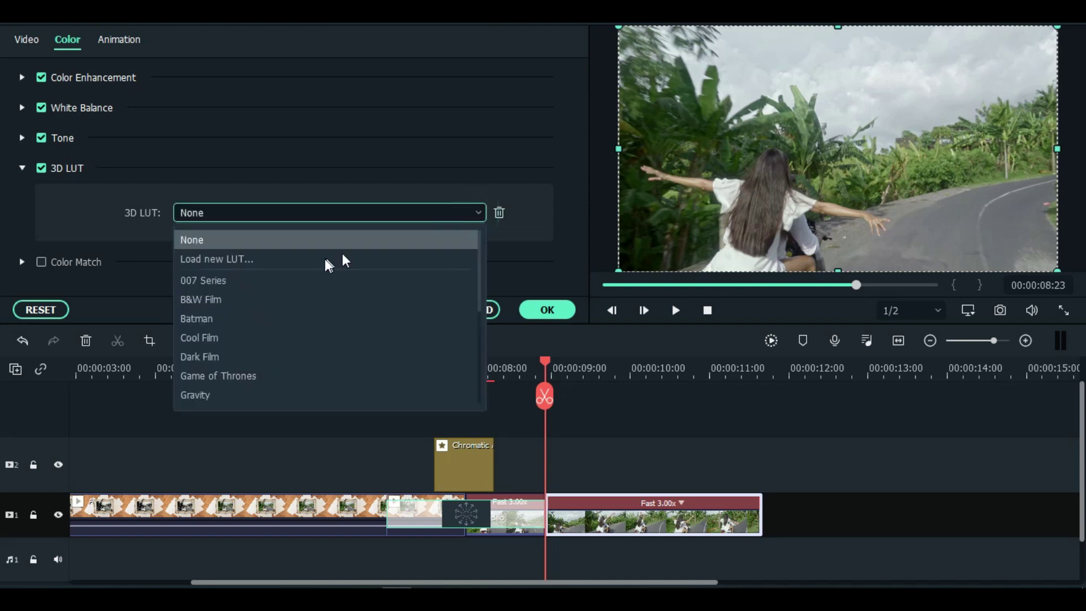
scroll(277, 358, down, 2)
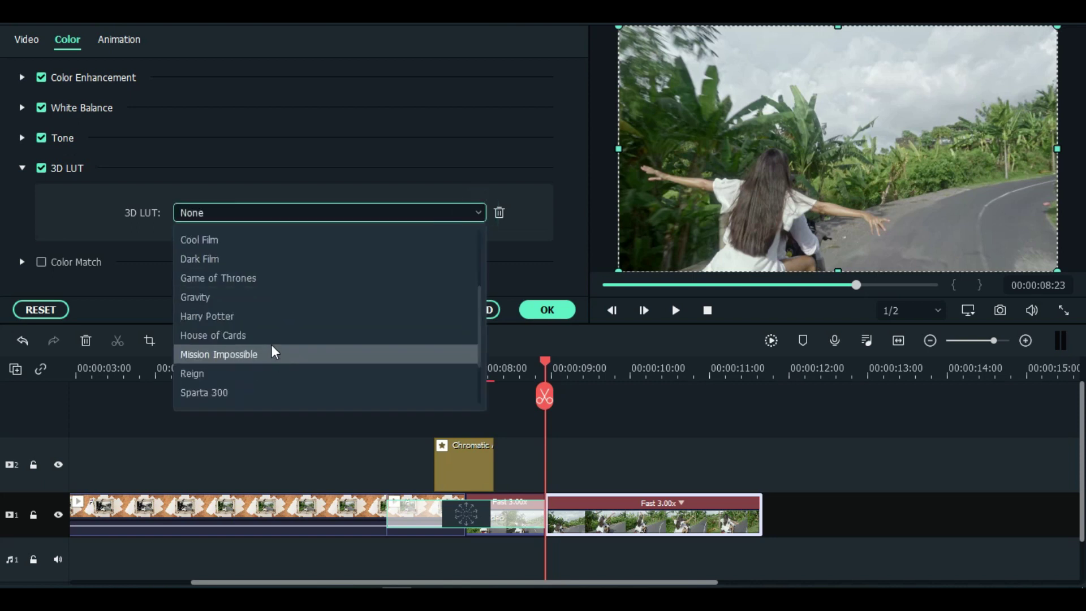
click(246, 316)
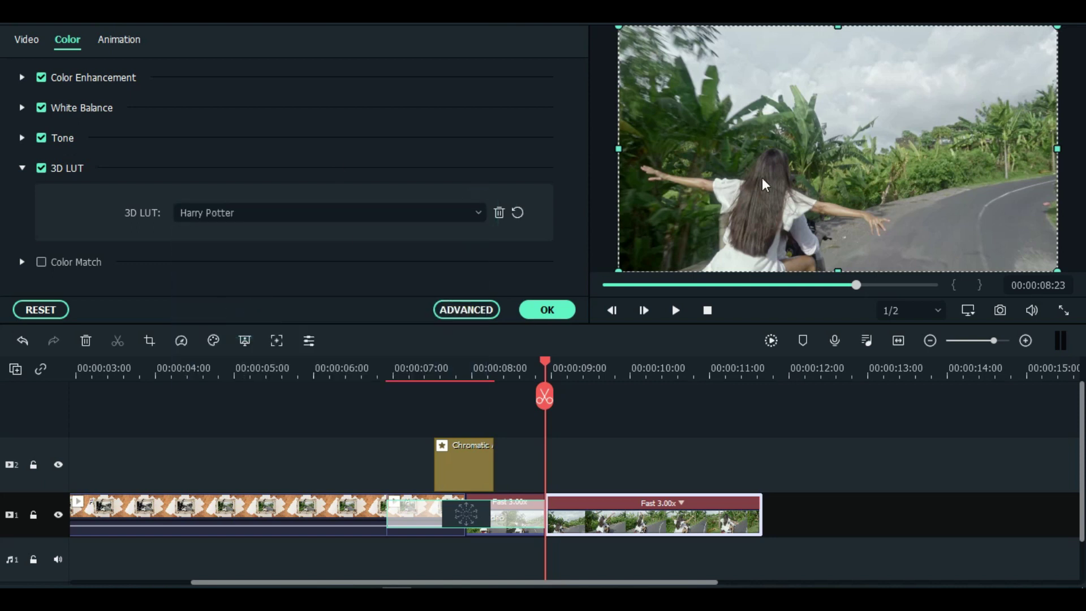
key(Return)
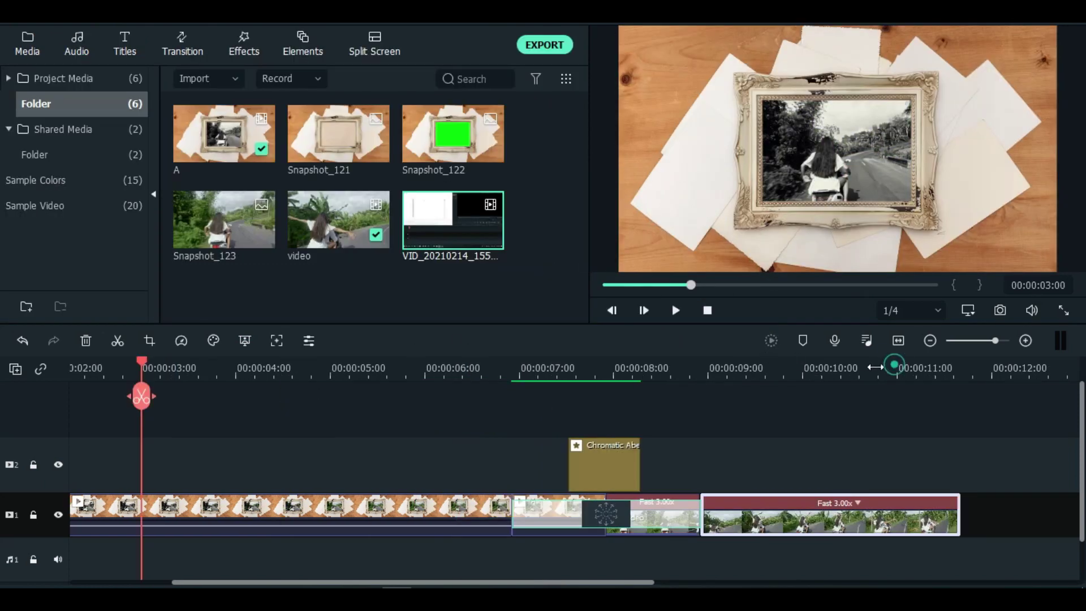
Step: Preview the finished sequence from 00:00:02:06
drag(876, 368, 362, 391)
drag(145, 365, 122, 364)
click(677, 311)
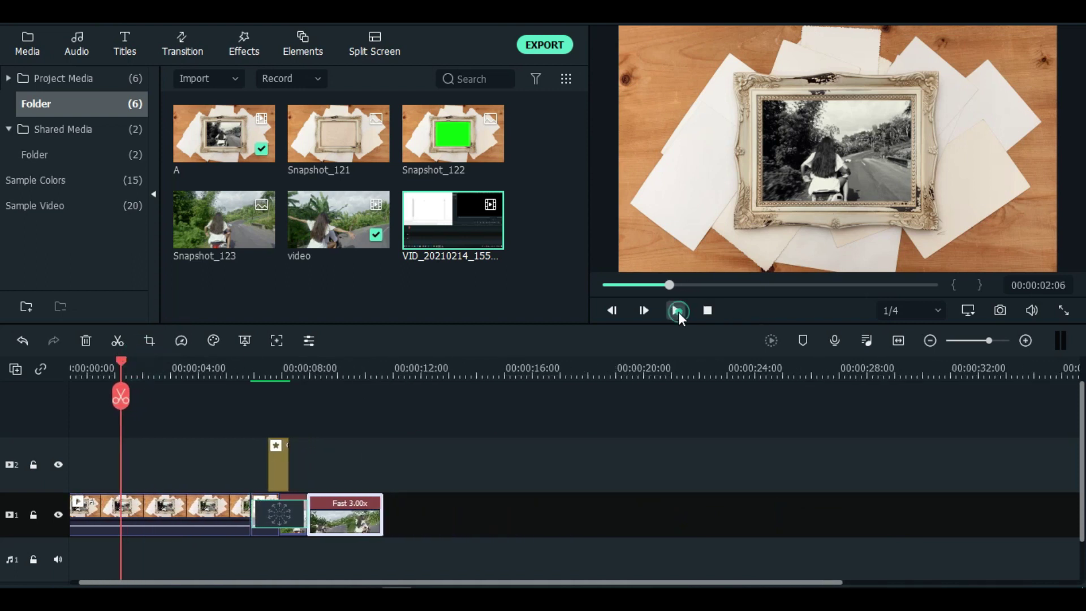